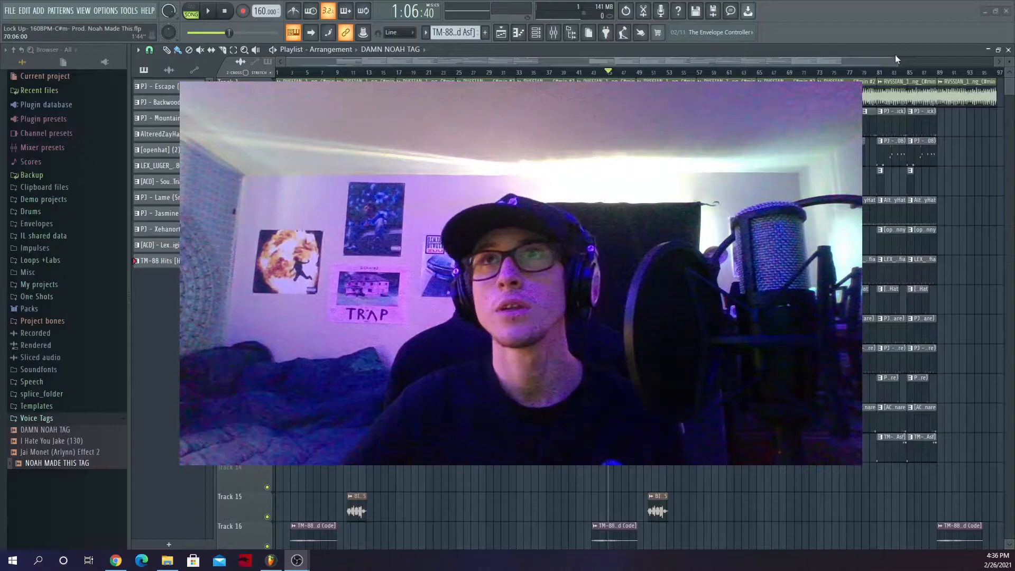
# - Solo the melody loop on Track 1 and play it back from around bar 25 and around bar 6
pyautogui.moveTo(897, 57); pyautogui.dragTo(862, 58)
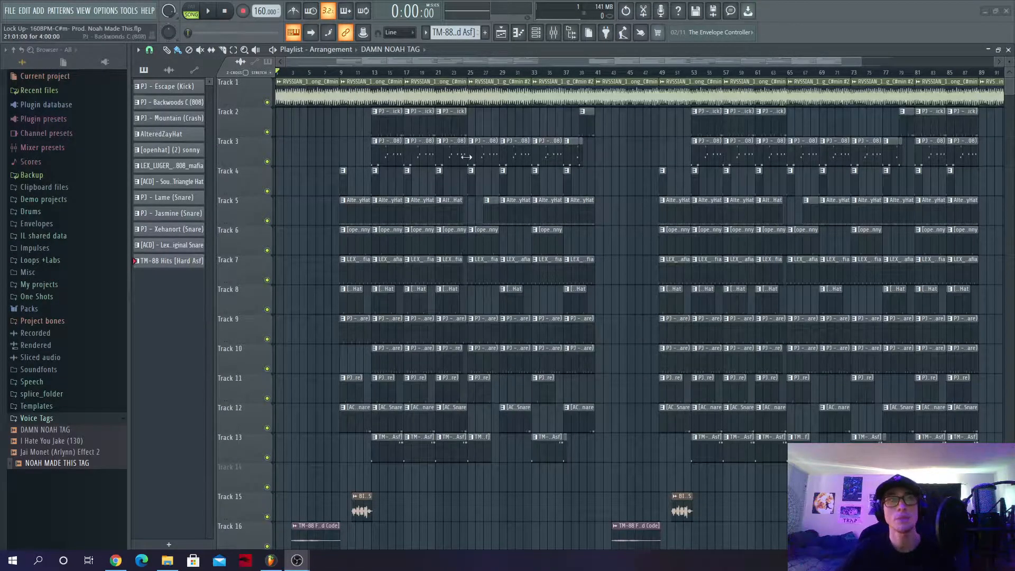
pyautogui.rightClick(267, 102)
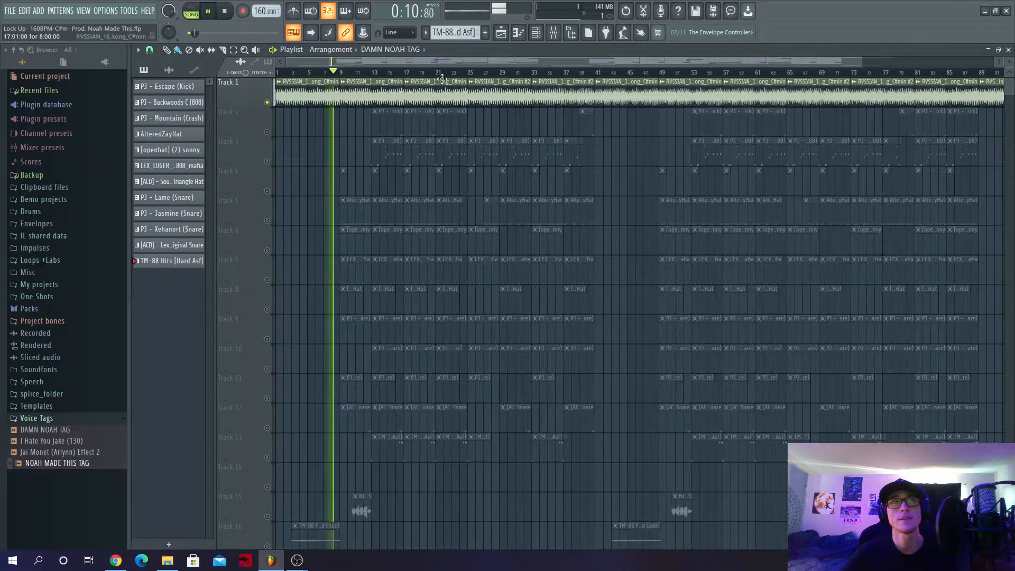
pyautogui.click(471, 78)
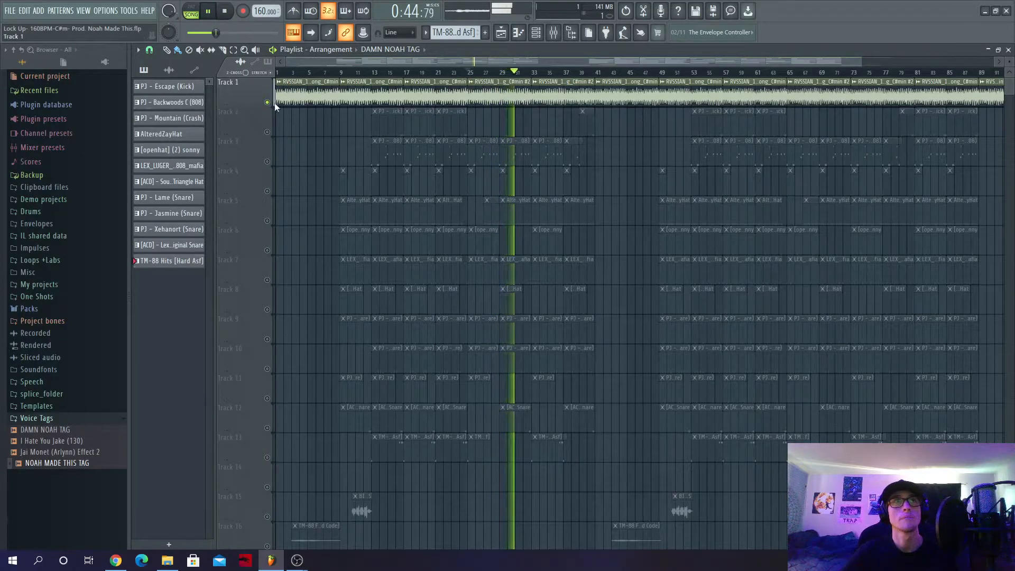
pyautogui.click(318, 73)
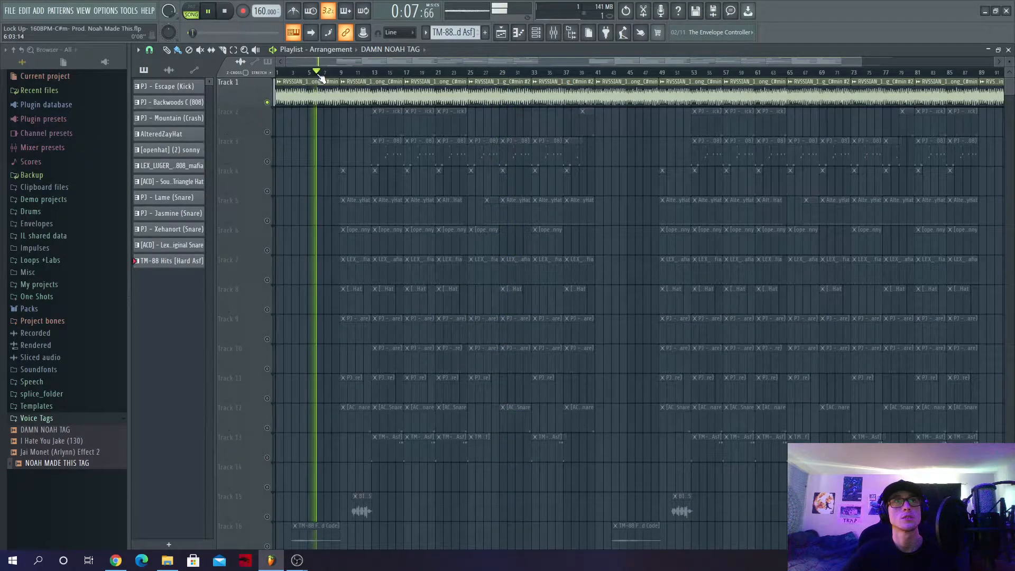
# - Unmute the kick on Track 2, play from around bar 13 and show the PJ - Escape (Kick) pattern in the channel rack
pyautogui.click(267, 132)
pyautogui.click(372, 73)
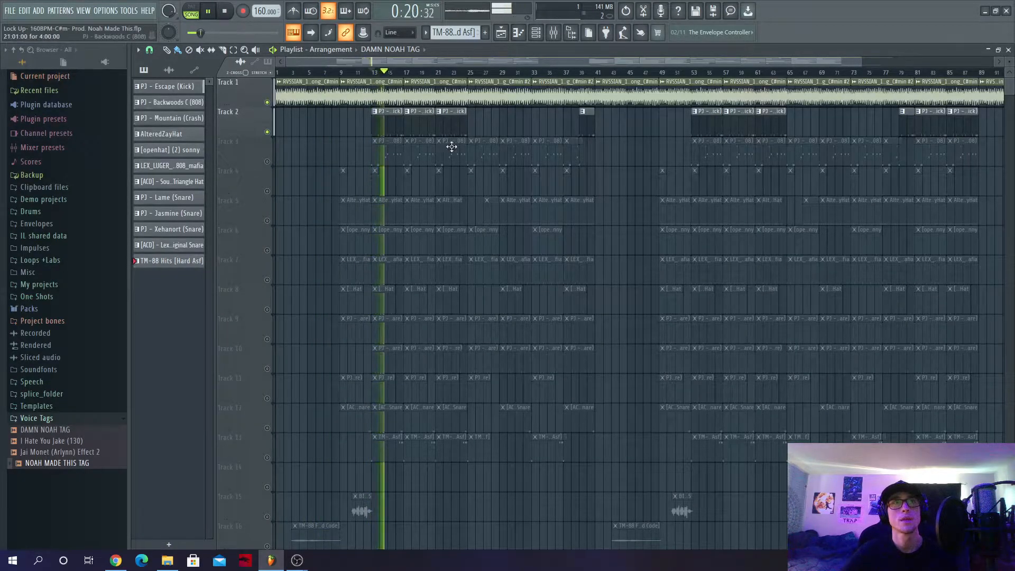
pyautogui.click(424, 132)
pyautogui.click(536, 33)
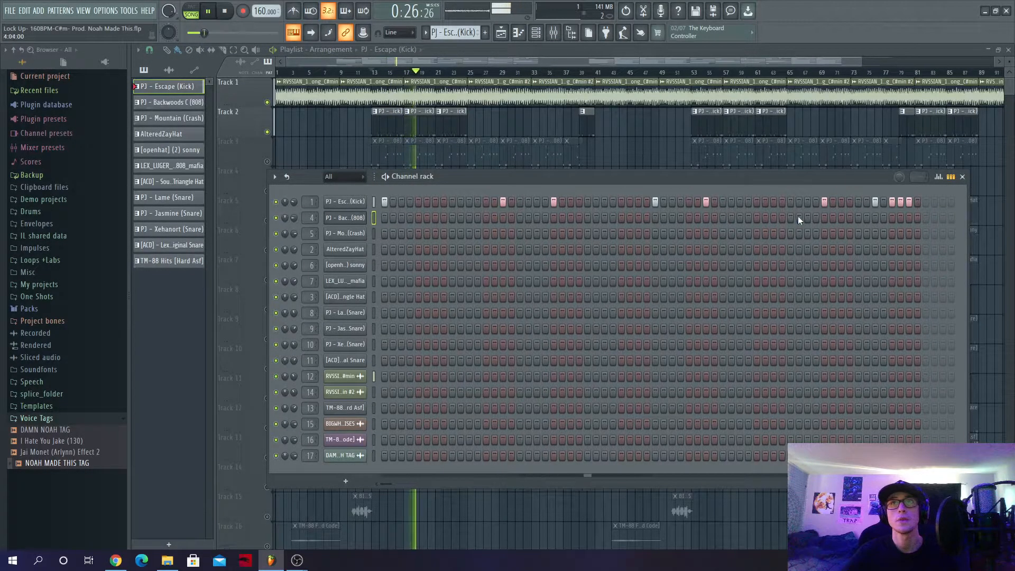
# - Unmute the 808 on Track 3 and view the PJ - Backwoods C (808) pattern's steps and its sample settings
pyautogui.click(268, 162)
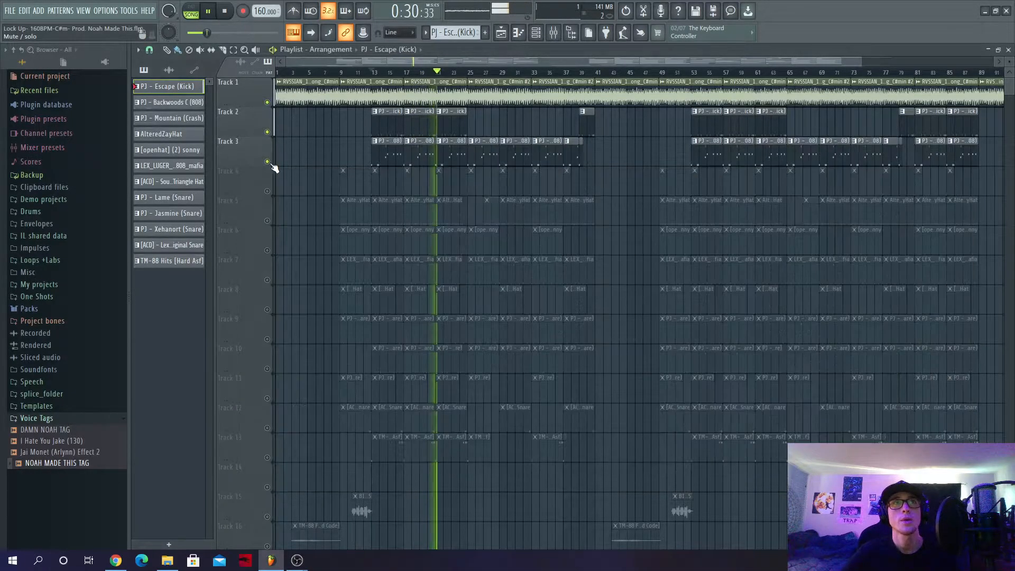
pyautogui.click(394, 159)
pyautogui.click(537, 33)
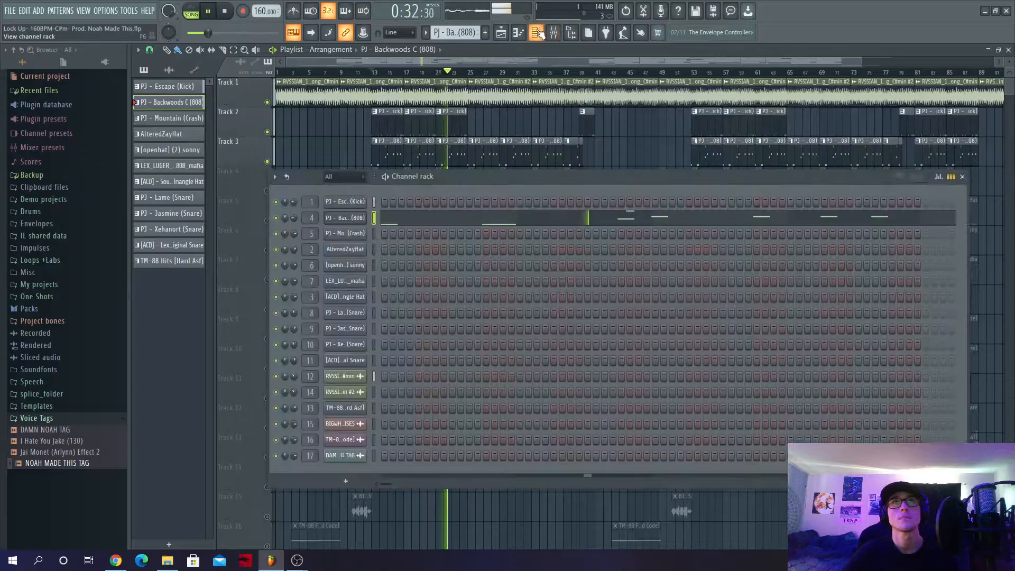
pyautogui.click(344, 219)
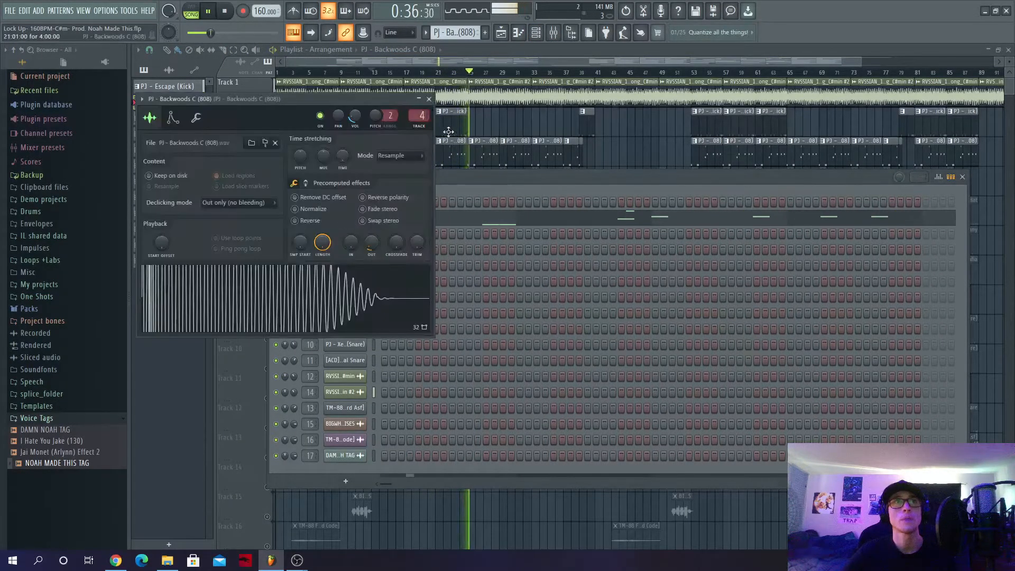
pyautogui.click(429, 100)
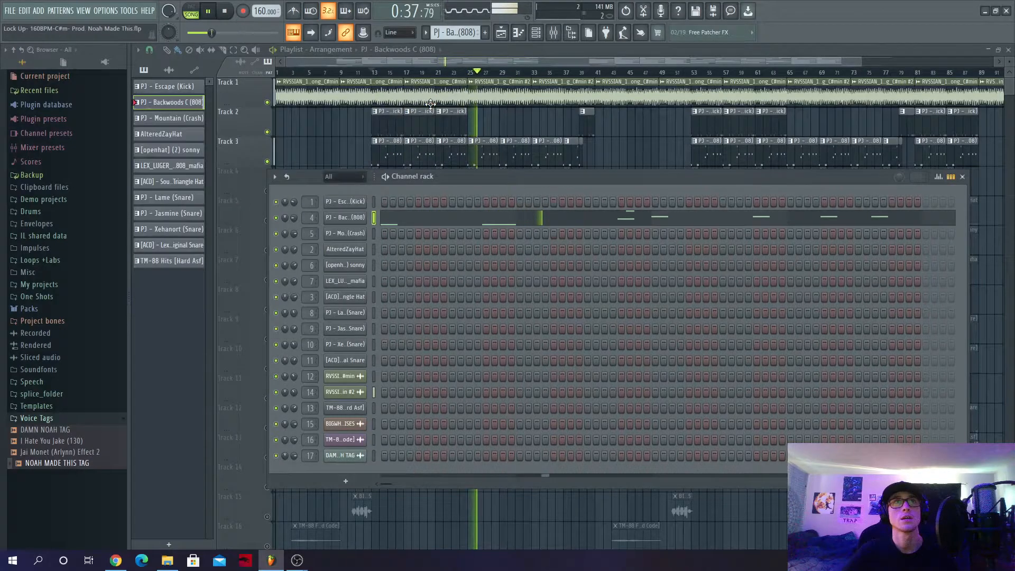
# - Examine the PJ - Backwoods C (808) pattern's notes and slide note in the piano roll
pyautogui.rightClick(341, 216)
pyautogui.click(420, 219)
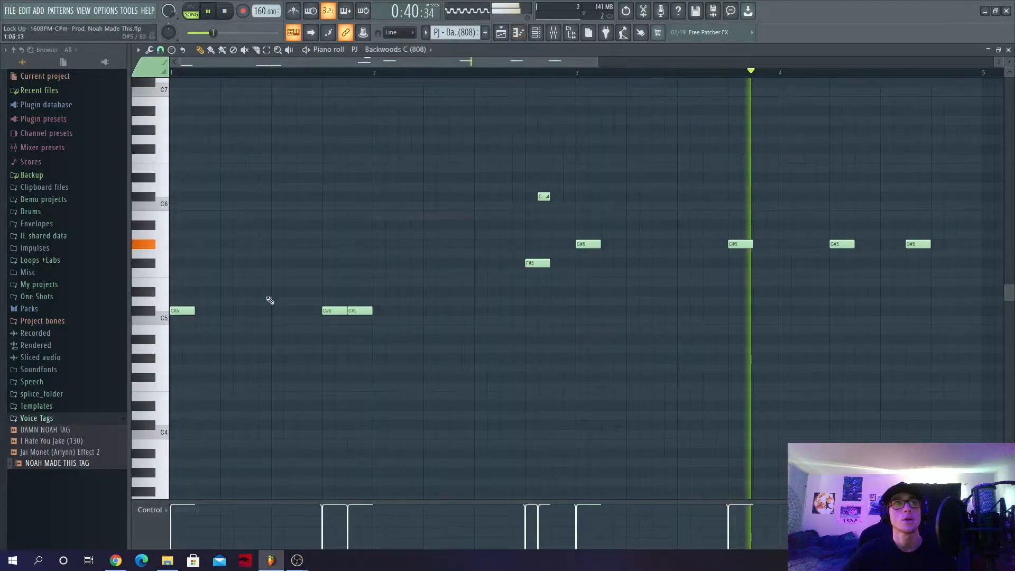
pyautogui.scroll(1, 479, 323)
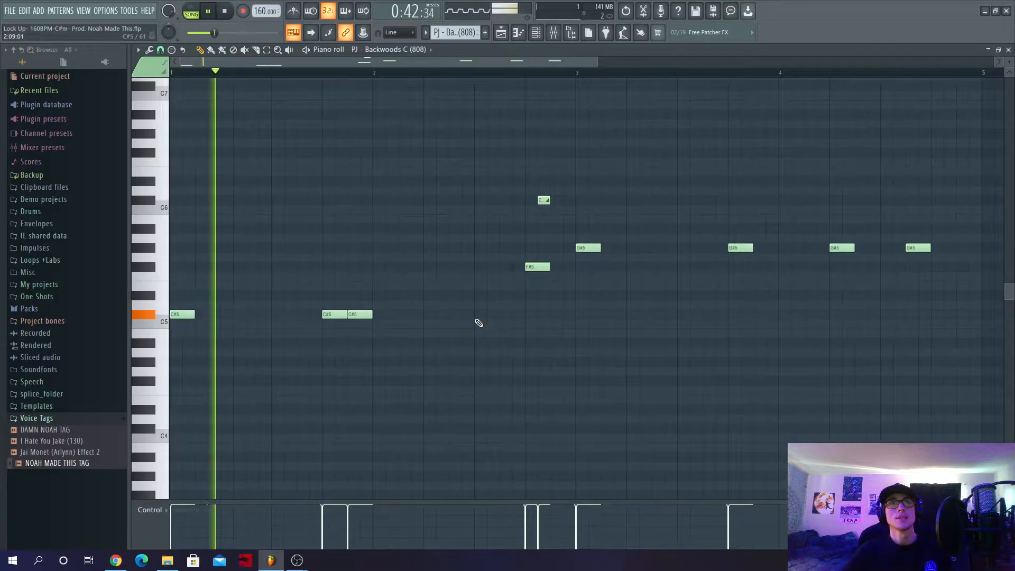
pyautogui.scroll(-2, 478, 324)
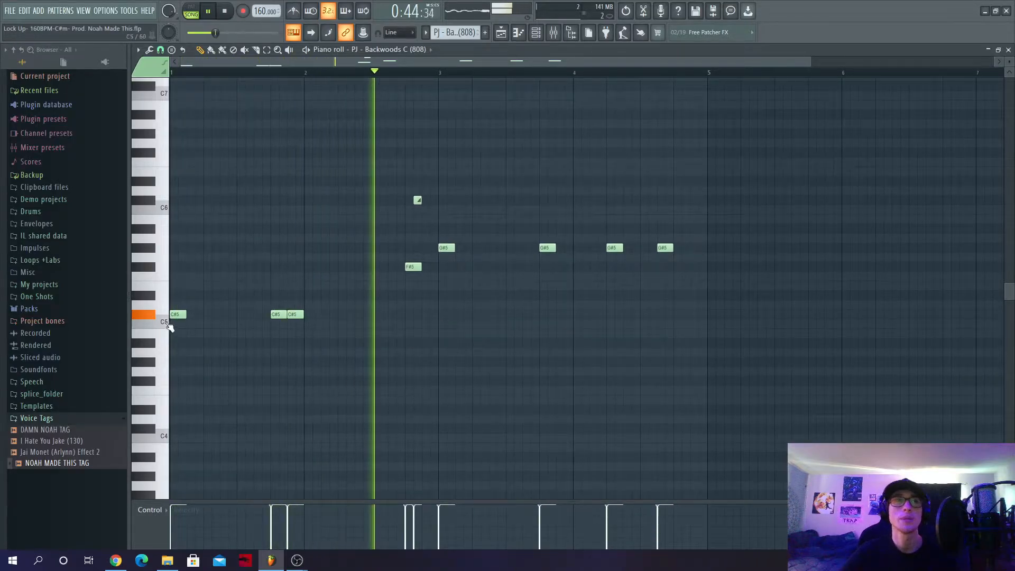
pyautogui.click(501, 33)
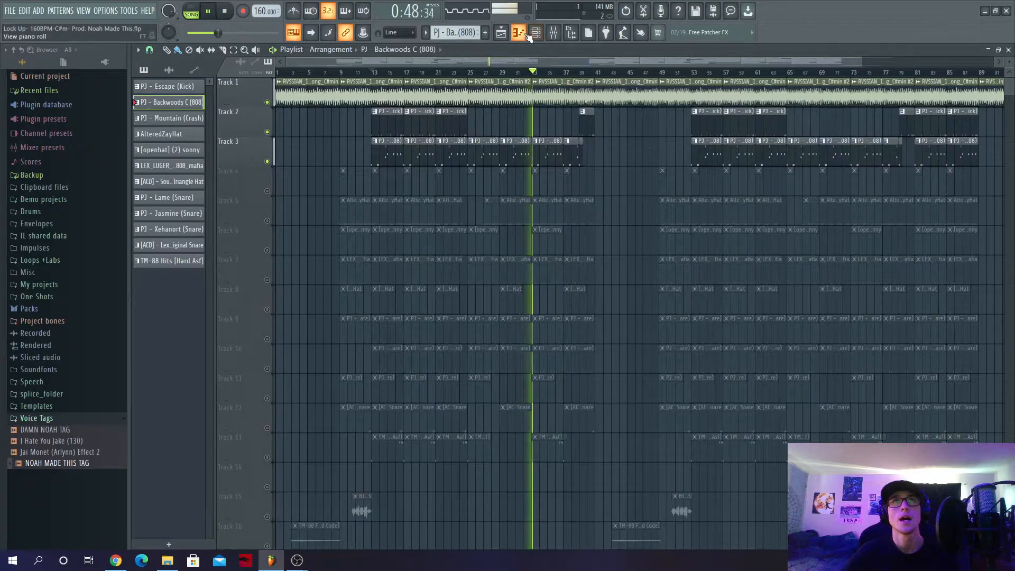
pyautogui.click(519, 32)
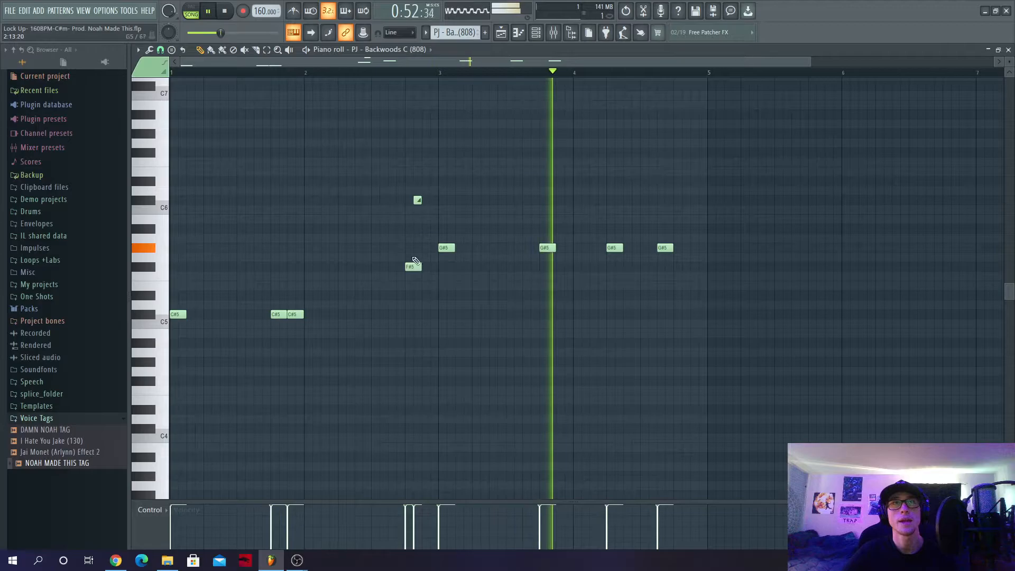
pyautogui.click(430, 258)
pyautogui.rightClick(433, 258)
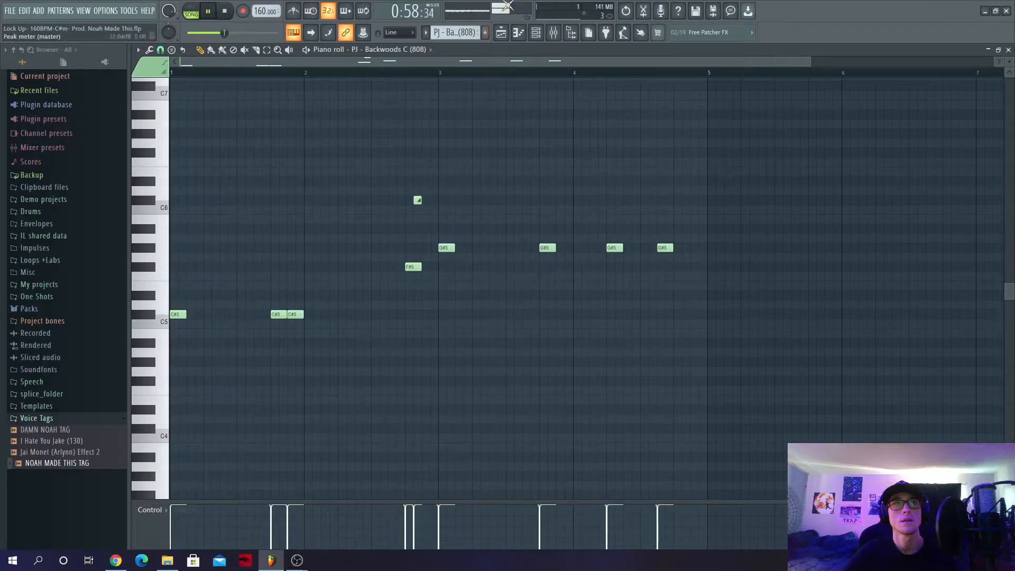
# - Return to the playlist, unmute the crash on Track 4 and play the arrangement from around bar 9 and around bar 39
pyautogui.click(502, 34)
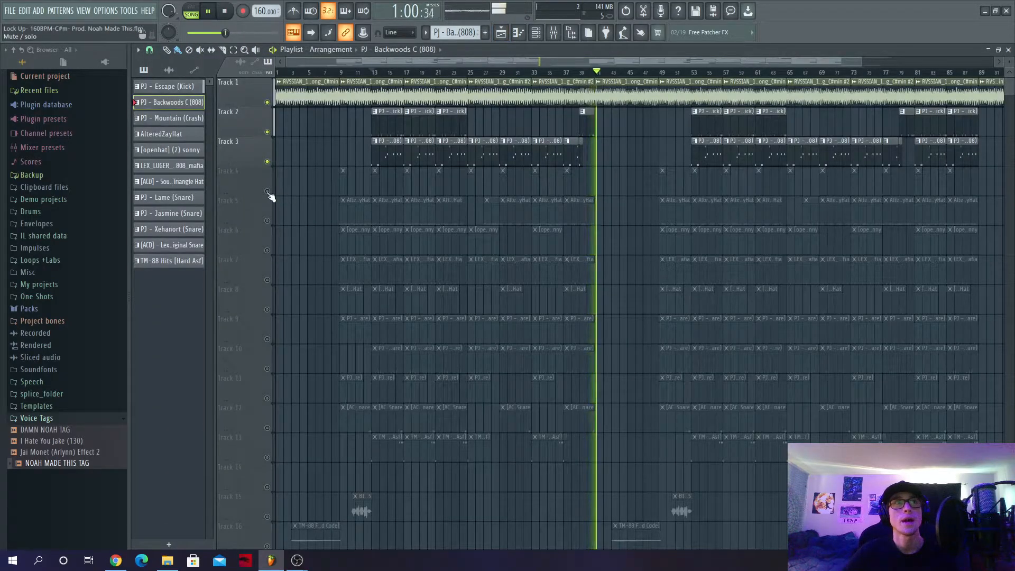
pyautogui.click(338, 73)
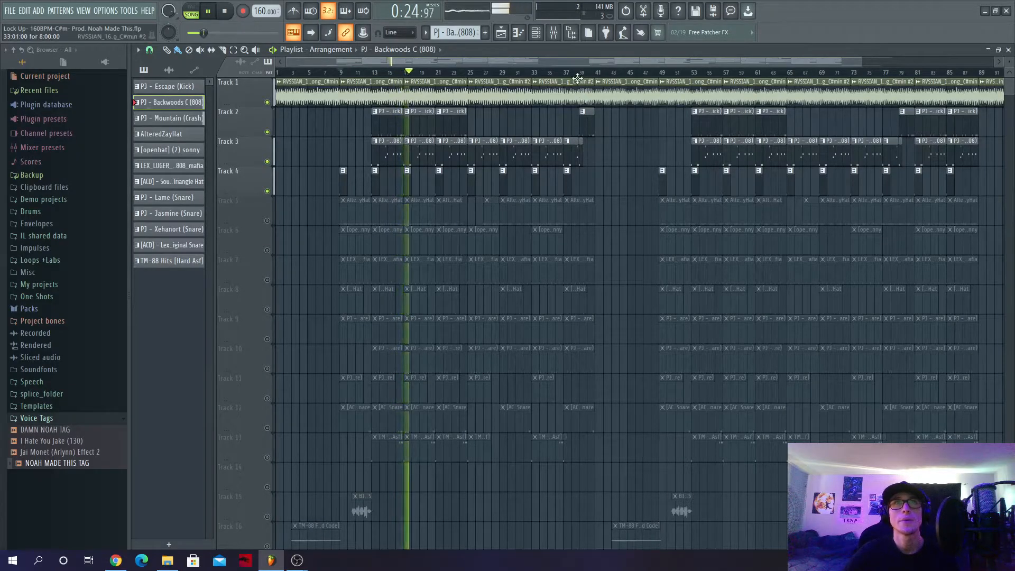
pyautogui.moveTo(581, 77); pyautogui.dragTo(575, 81)
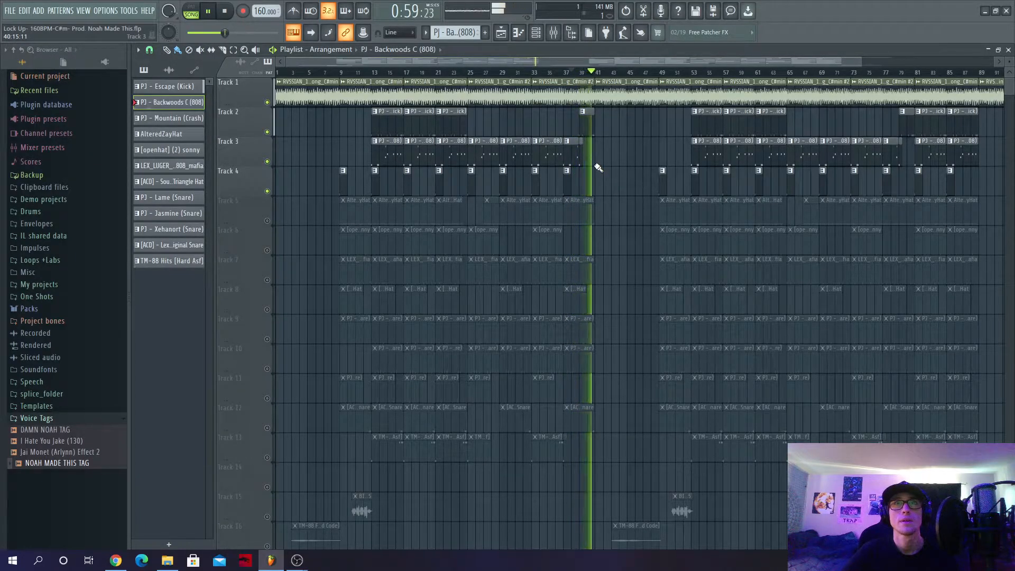
# - Unmute the hi-hat on Track 5, play from bar 9 and view the AlteredZayHat pattern in the channel rack
pyautogui.click(268, 221)
pyautogui.click(342, 73)
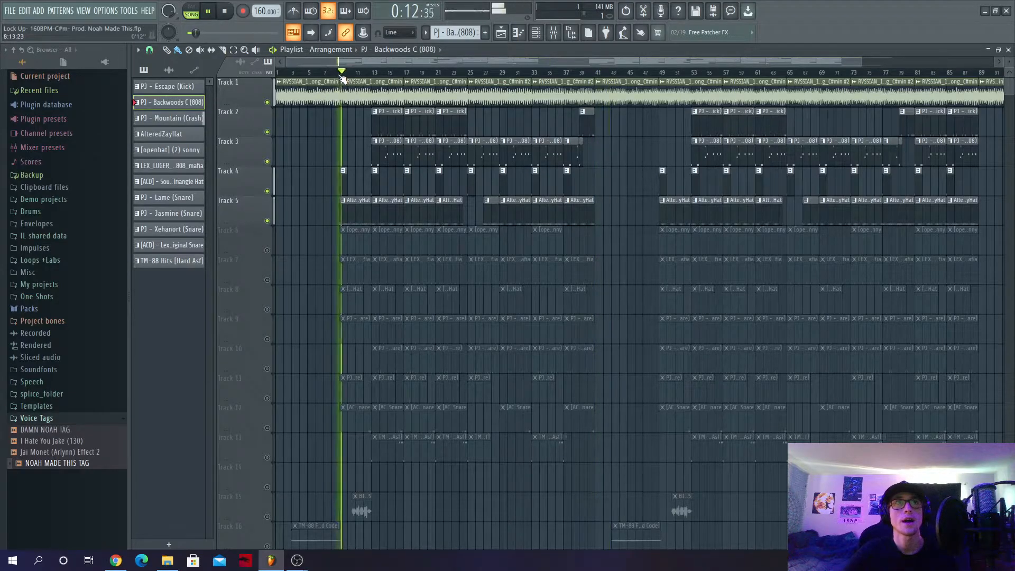
pyautogui.click(513, 223)
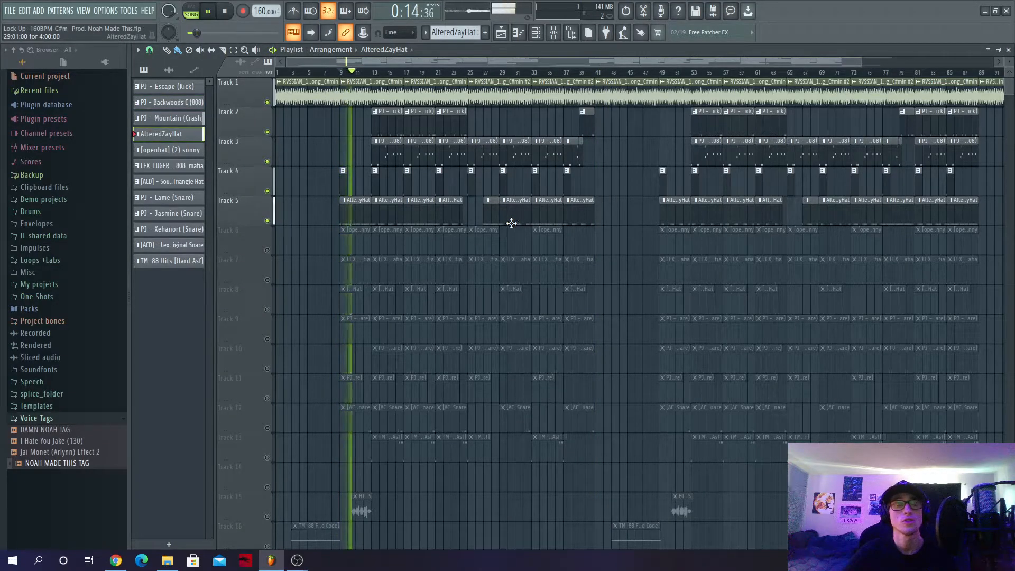
pyautogui.click(536, 33)
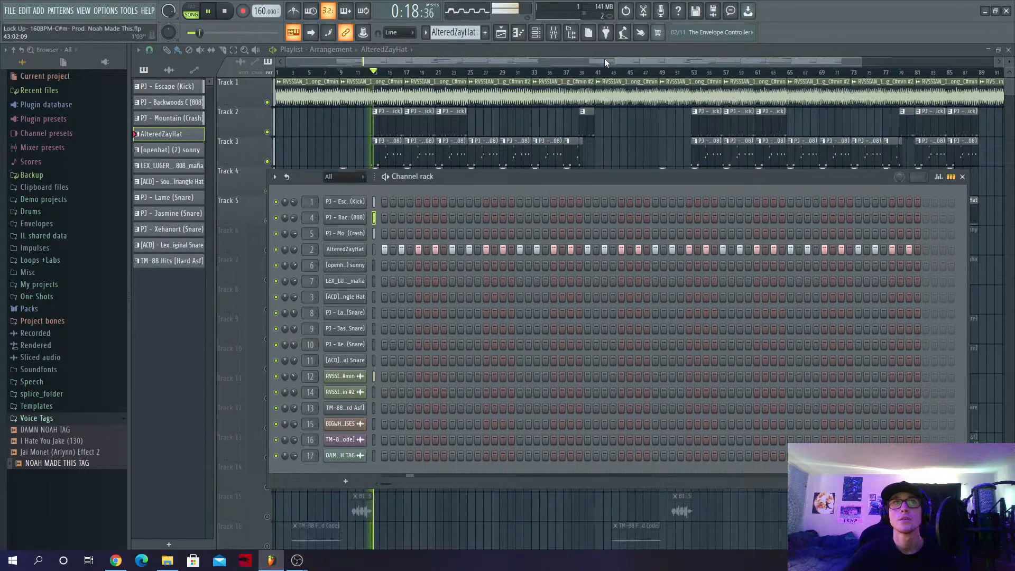
pyautogui.press('F6')
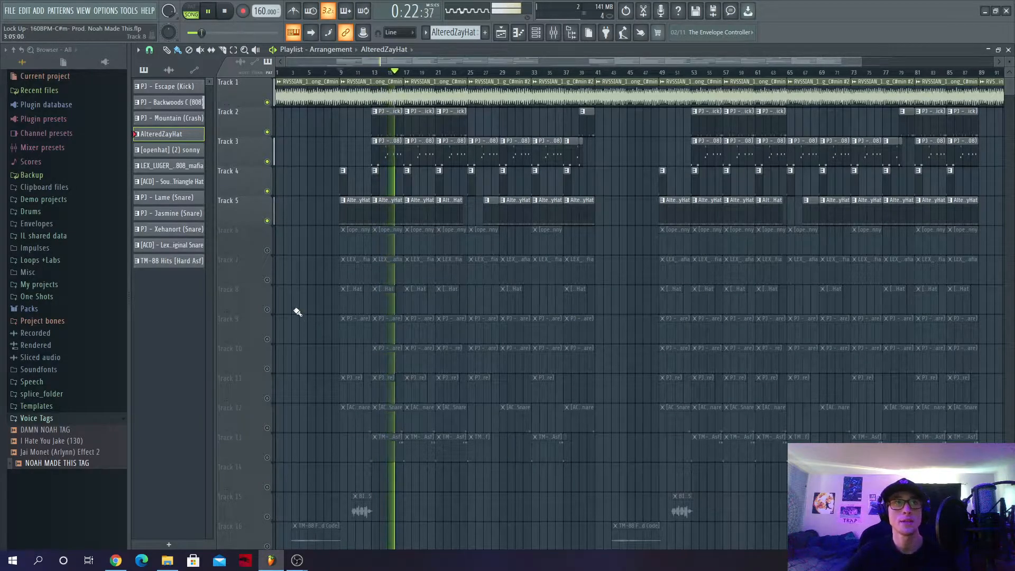
# - Unmute the open hat on Track 6 and view the [openhat] (2) sonny pattern in the channel rack
pyautogui.click(267, 251)
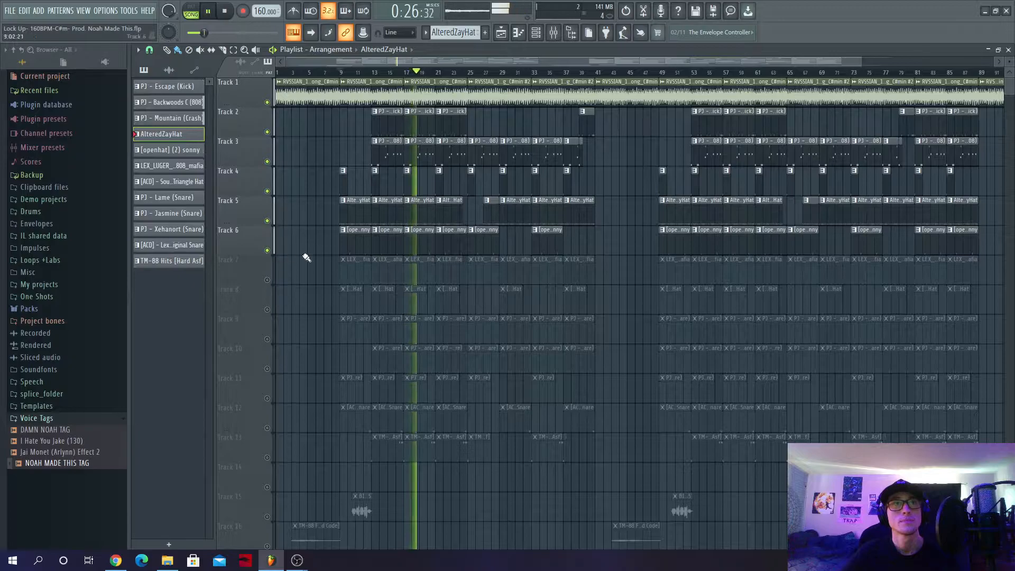
pyautogui.click(441, 248)
pyautogui.click(538, 36)
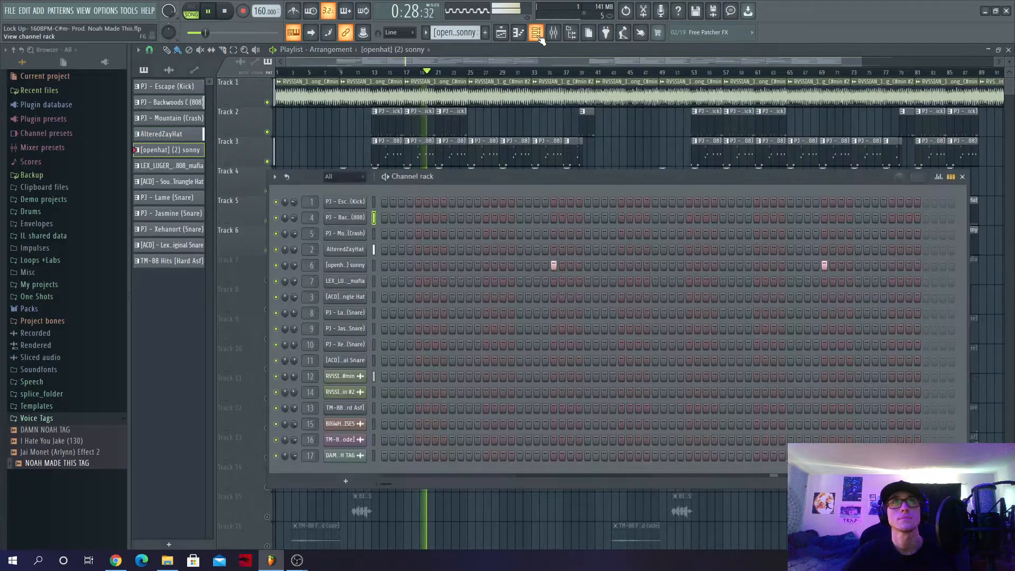
pyautogui.click(626, 60)
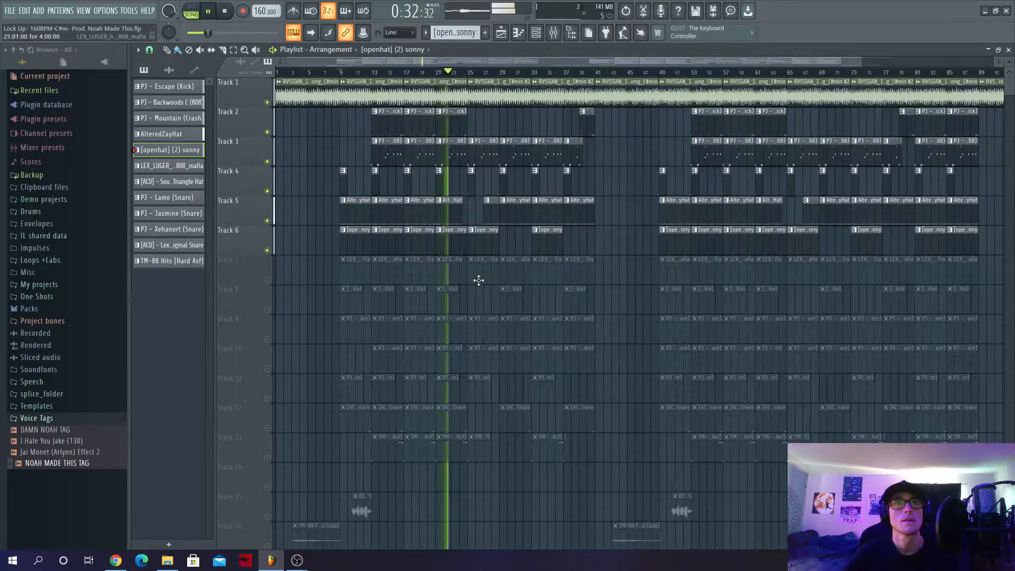
# - Unmute Track 7 and view the LEX_LUGER_hihat_closed_808_mafia pattern in the channel rack
pyautogui.click(267, 281)
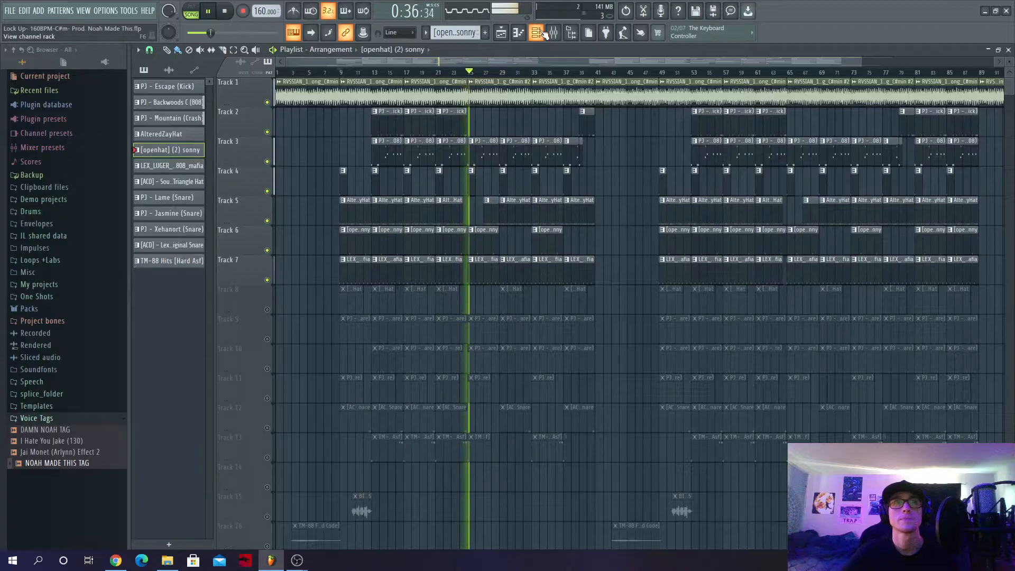
pyautogui.click(506, 270)
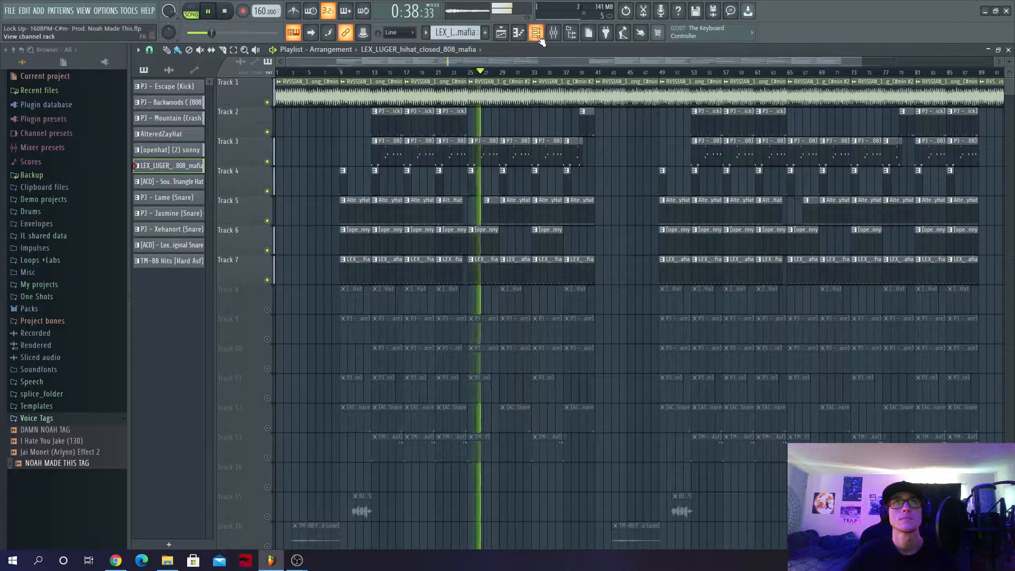
pyautogui.click(536, 32)
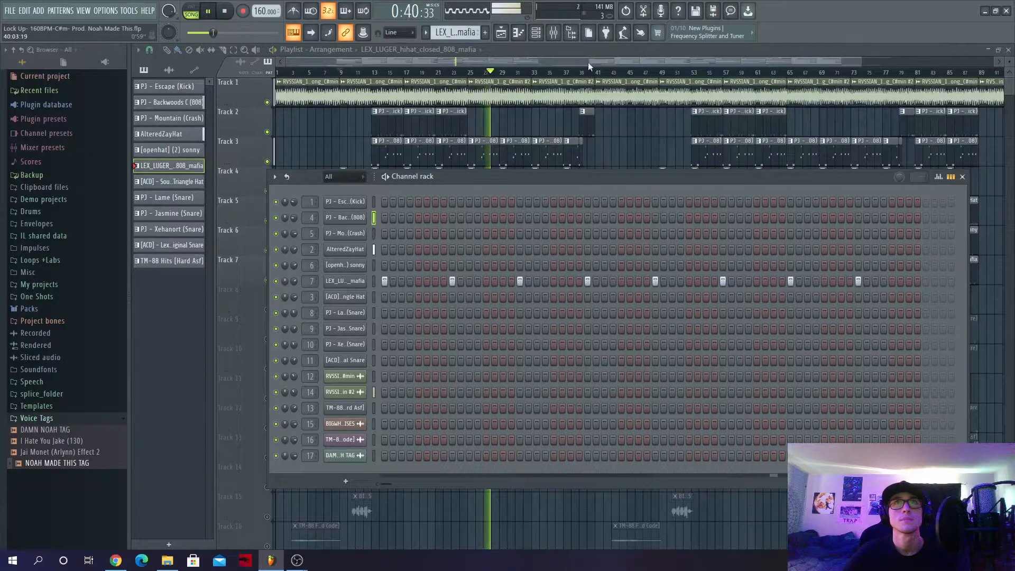
pyautogui.press('F6')
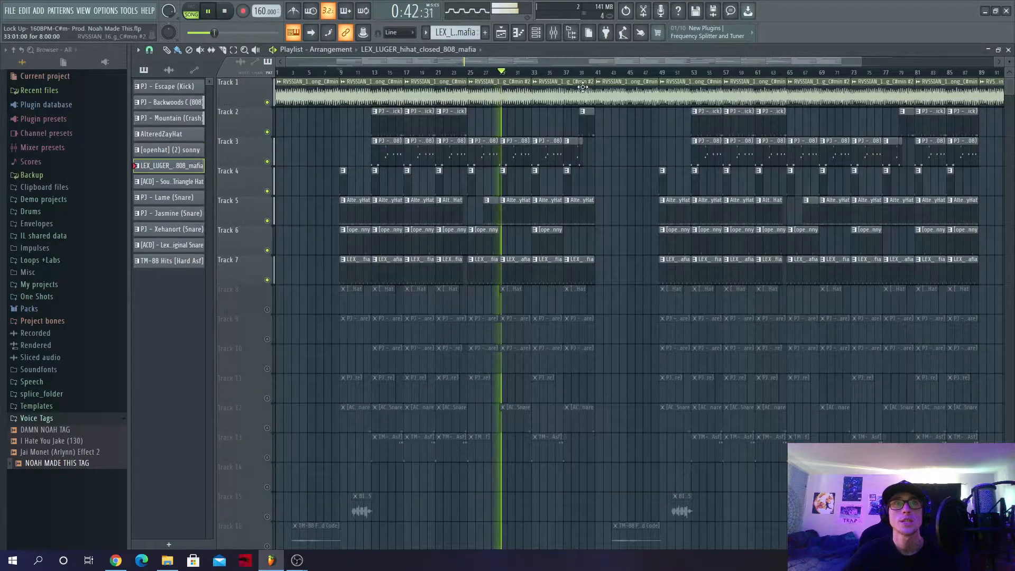
# - Unmute Track 8, play from bar 9, and view the [ACD] - SouthsideTriangle Hat pattern and its sample settings
pyautogui.click(341, 72)
pyautogui.click(268, 309)
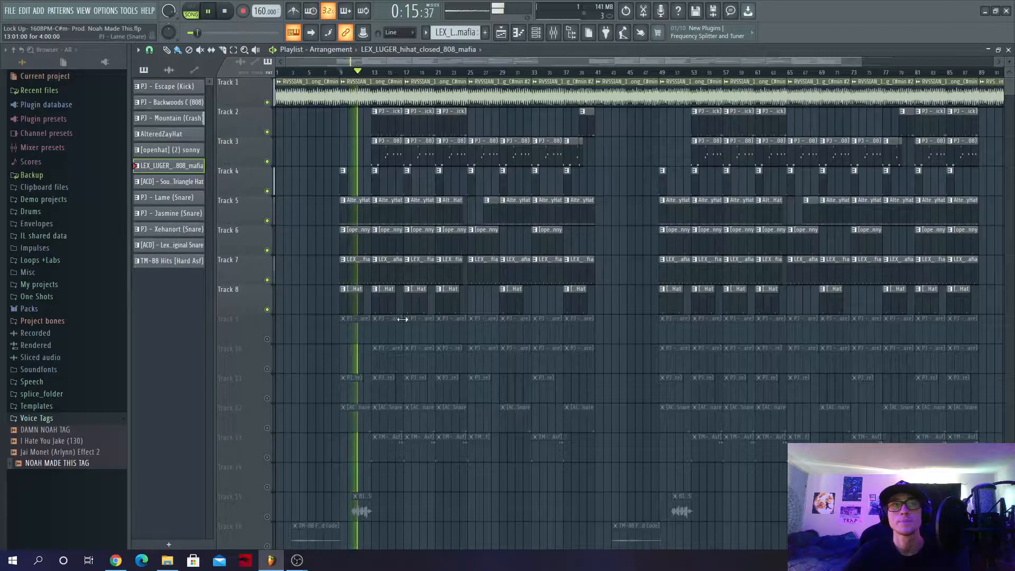
pyautogui.click(460, 289)
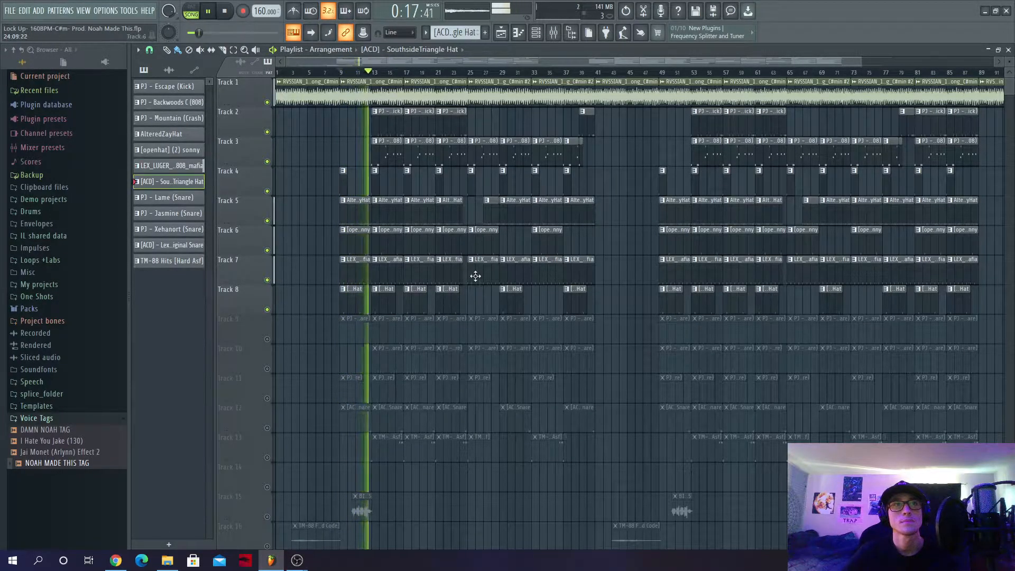
pyautogui.click(536, 35)
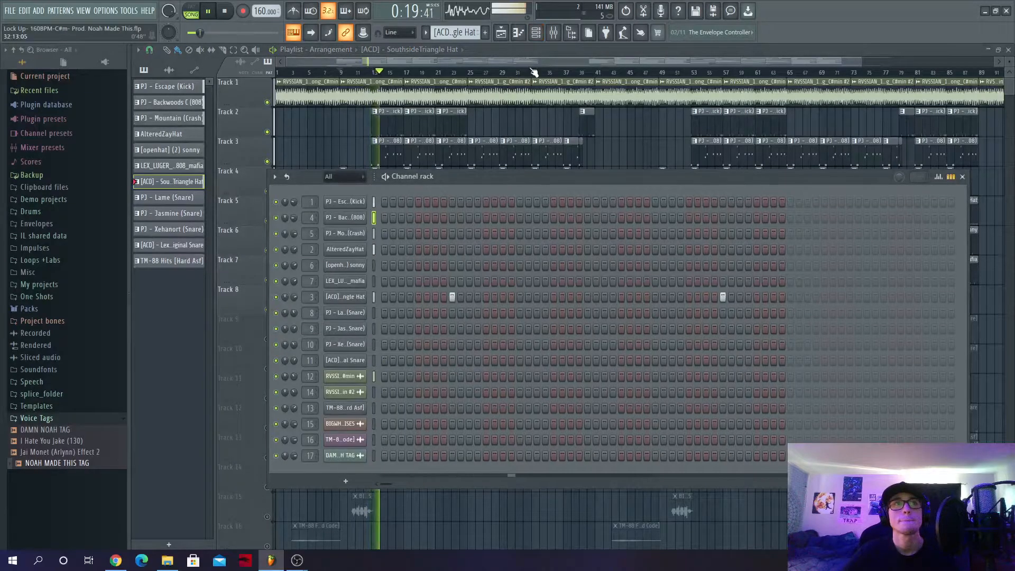
pyautogui.click(356, 301)
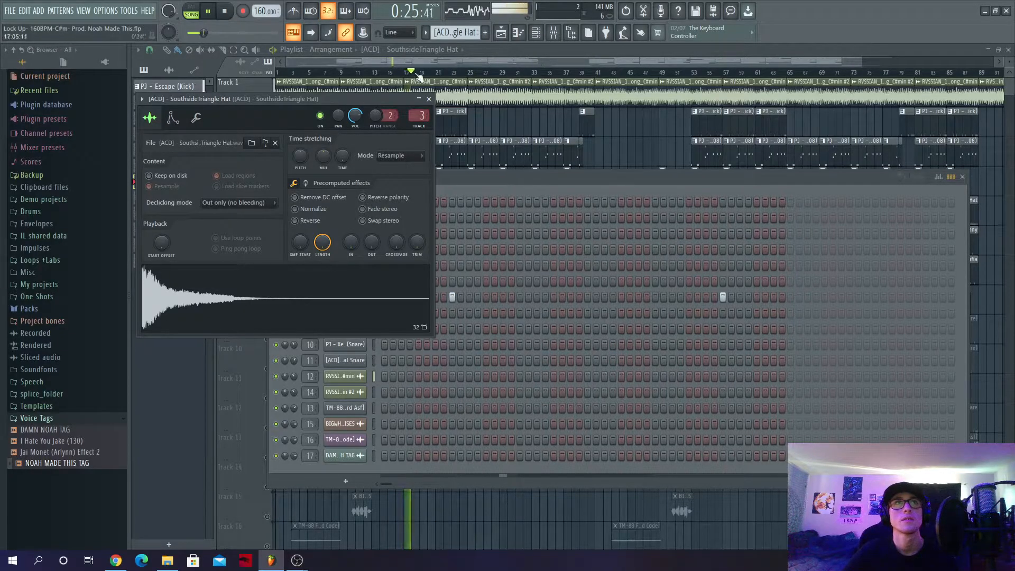
pyautogui.click(556, 62)
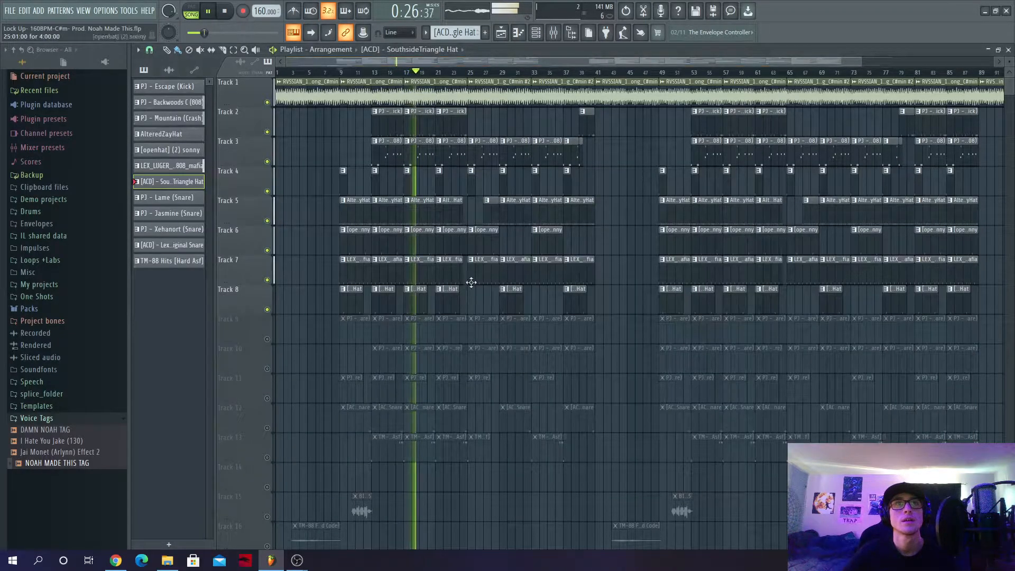
# - Unmute Track 9 and view the PJ - Lame (Snare) pattern in the channel rack
pyautogui.click(268, 340)
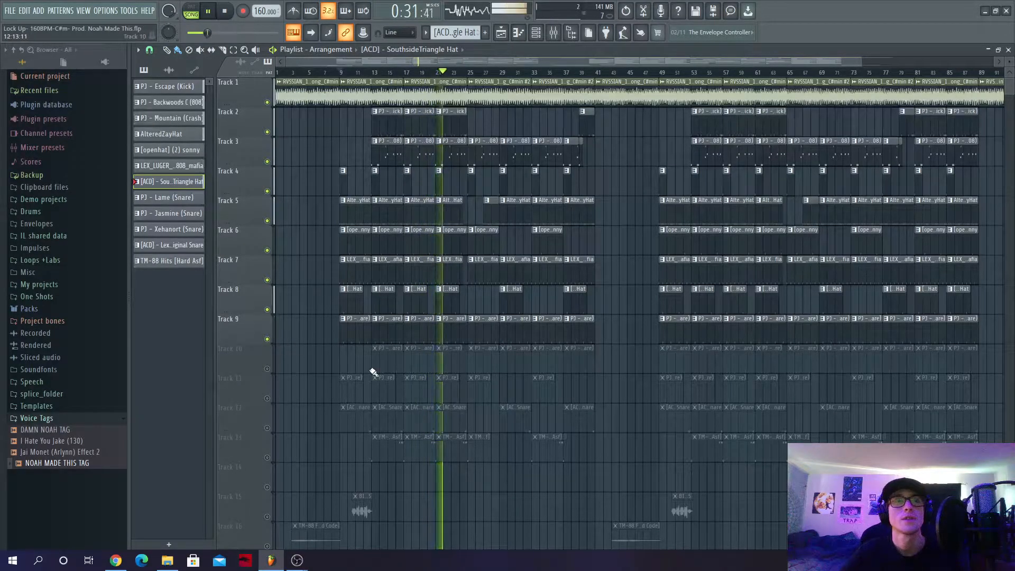
pyautogui.click(506, 330)
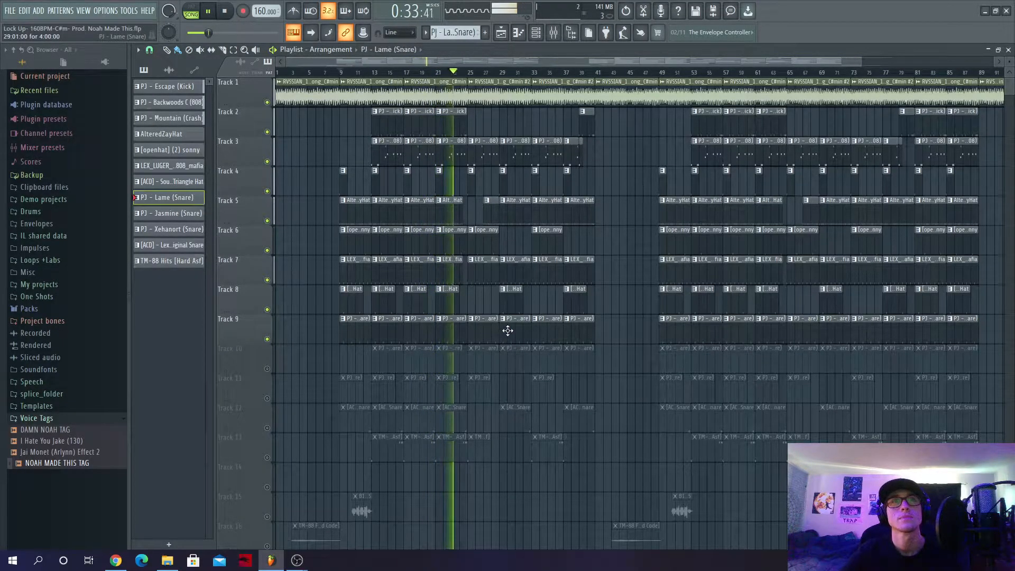
pyautogui.click(536, 34)
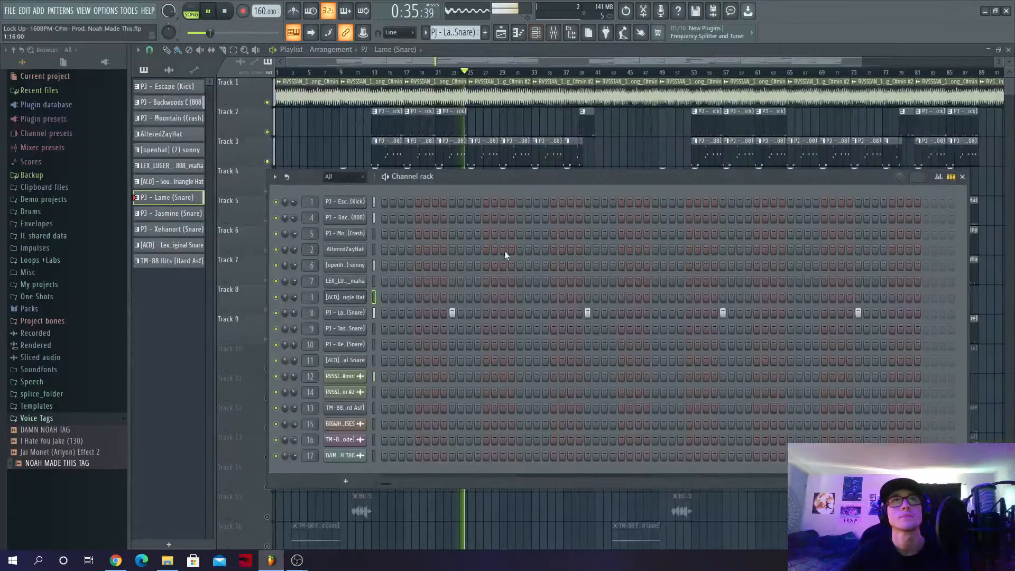
pyautogui.click(554, 55)
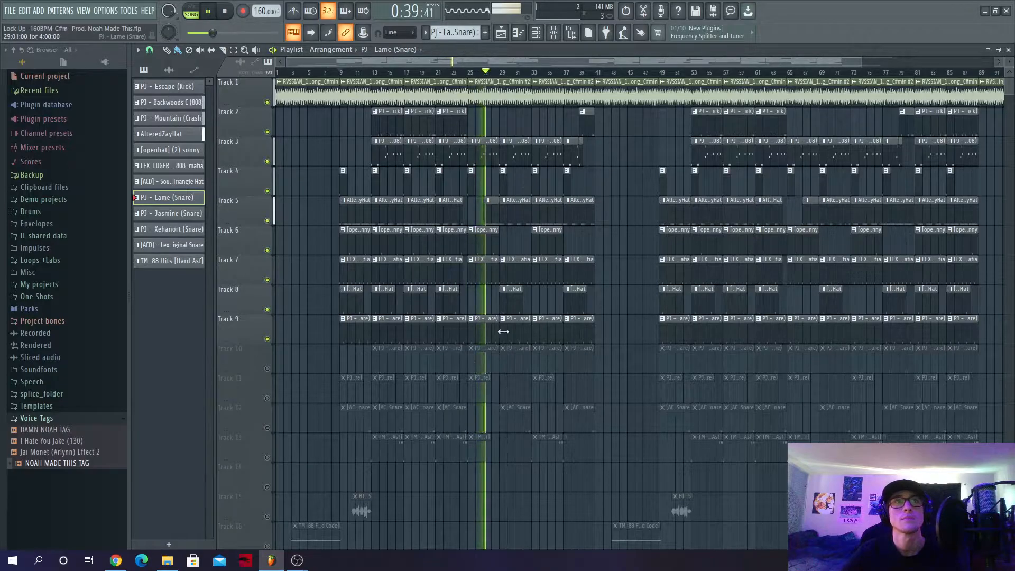
# - Unmute Track 10 and view the PJ - Jasmine (Snare) pattern in the channel rack
pyautogui.click(271, 371)
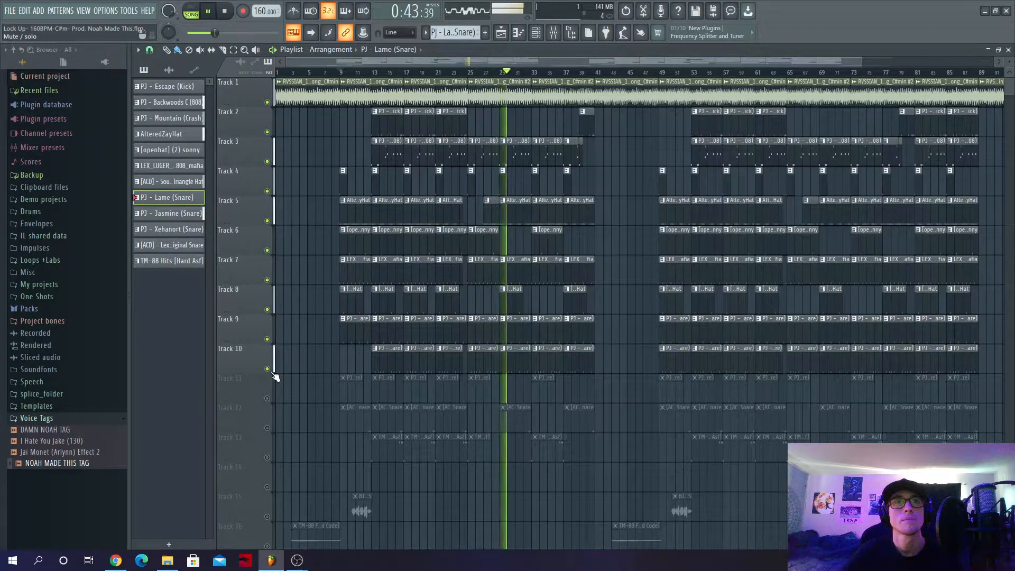
pyautogui.click(425, 365)
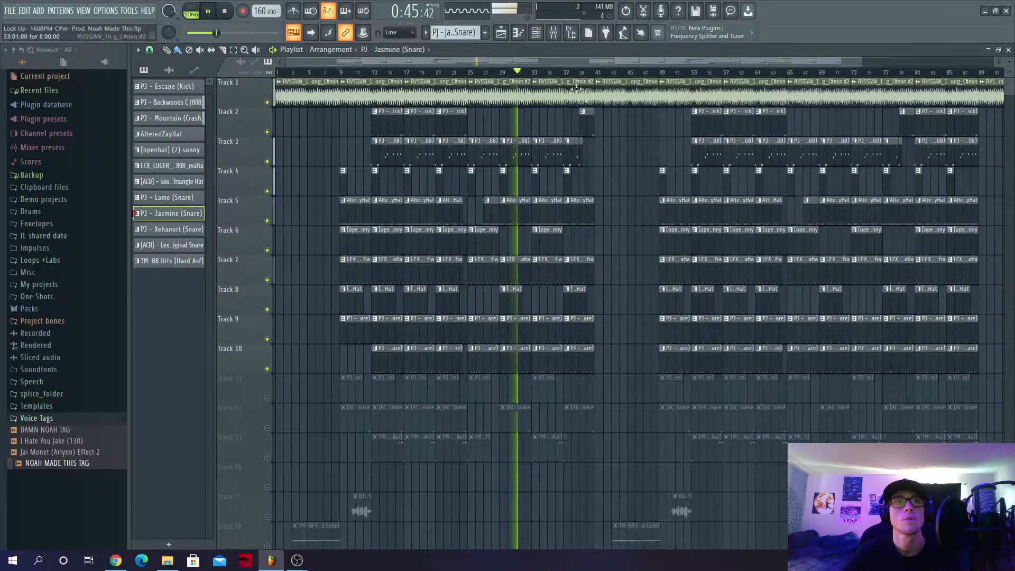
pyautogui.click(540, 34)
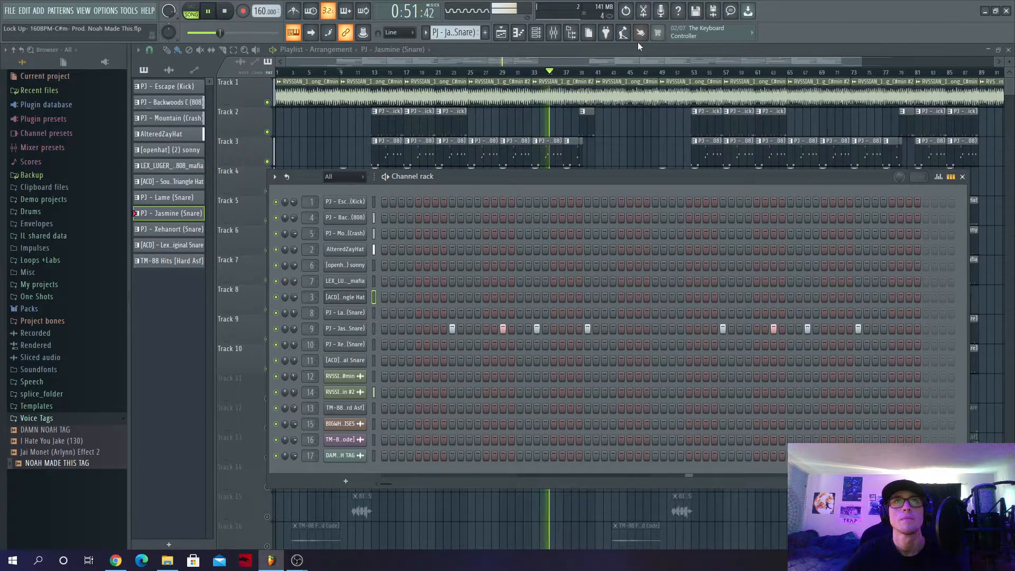
pyautogui.press('F6')
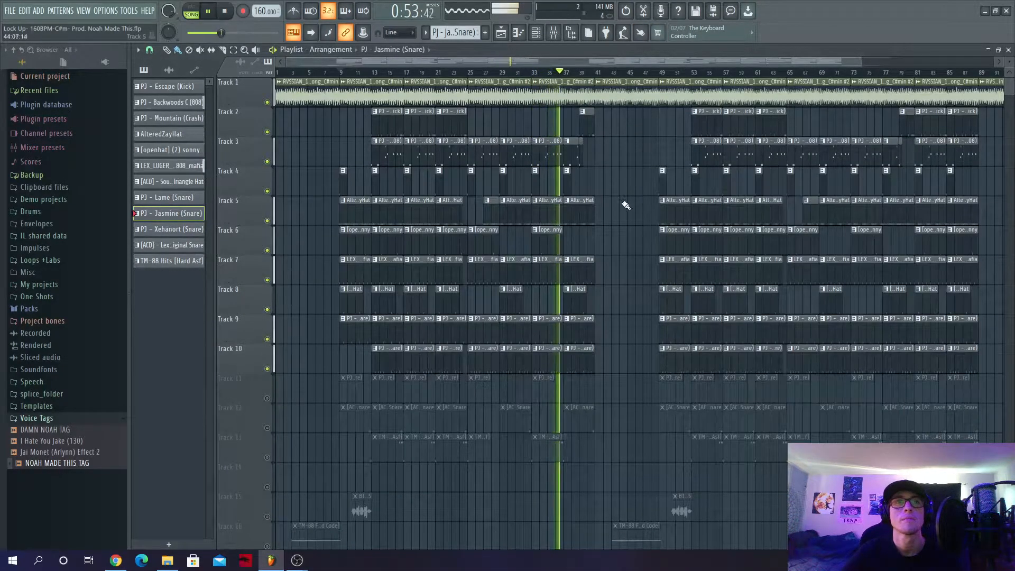
# - Unmute Track 11, play from bar 9, and view the PJ - Xehanort (Snare) pattern in the channel rack
pyautogui.click(267, 398)
pyautogui.click(341, 73)
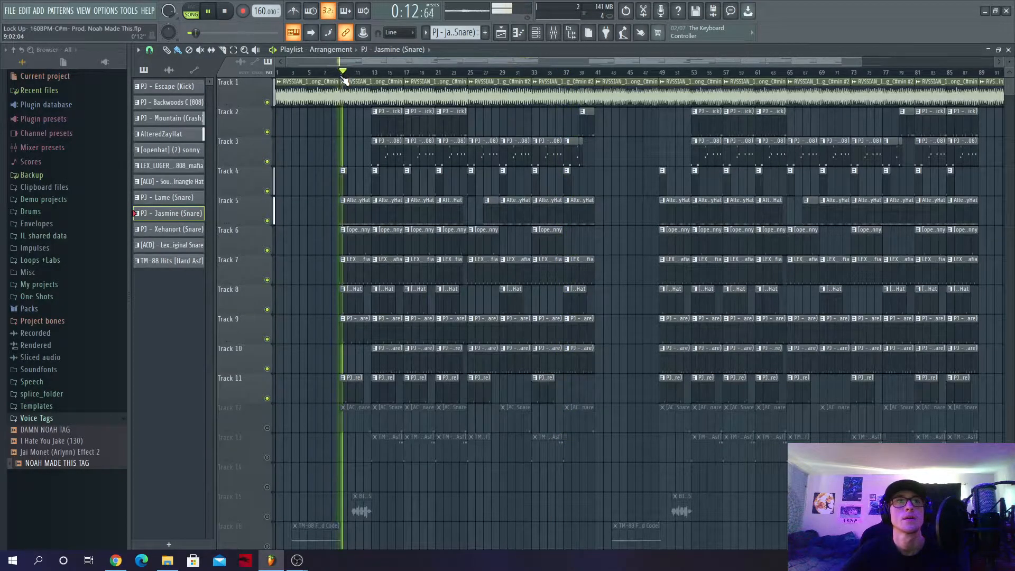
pyautogui.click(392, 388)
pyautogui.click(537, 37)
pyautogui.click(537, 36)
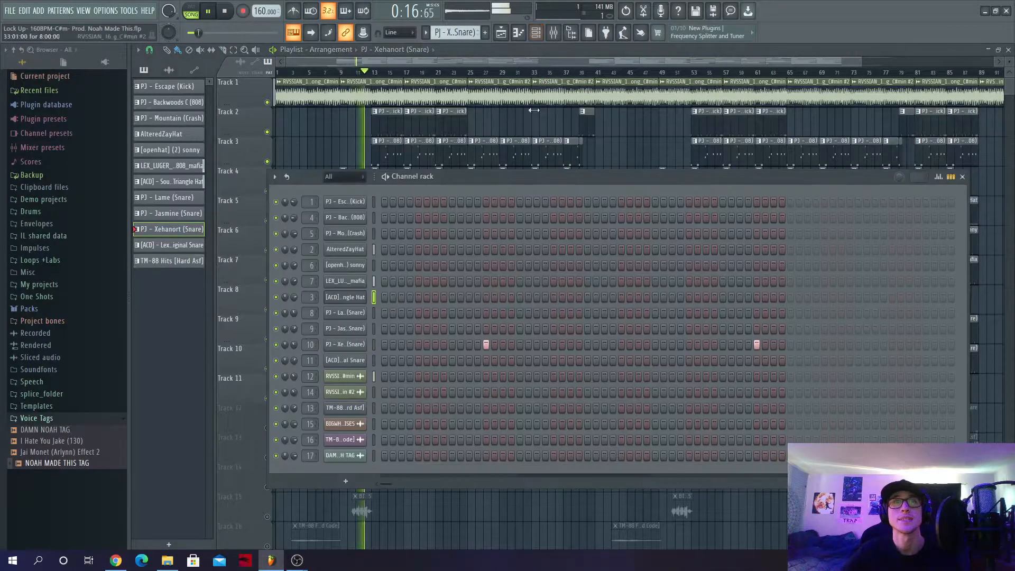
pyautogui.click(537, 58)
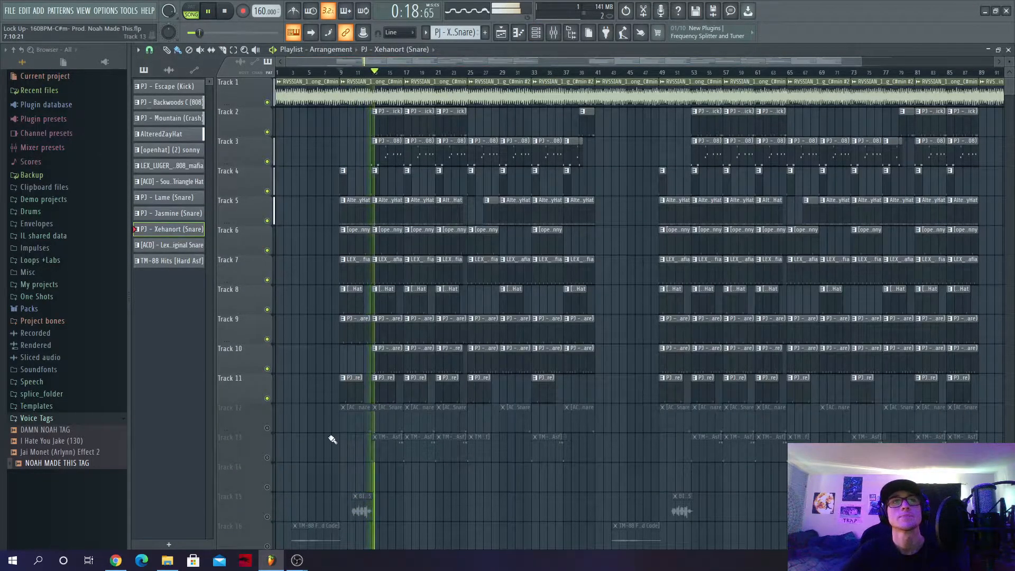
# - Unmute Tracks 12 and 13, and play the TM-88 Hits [Hard Asf] pattern on its own while viewing its notes in the piano roll
pyautogui.click(268, 430)
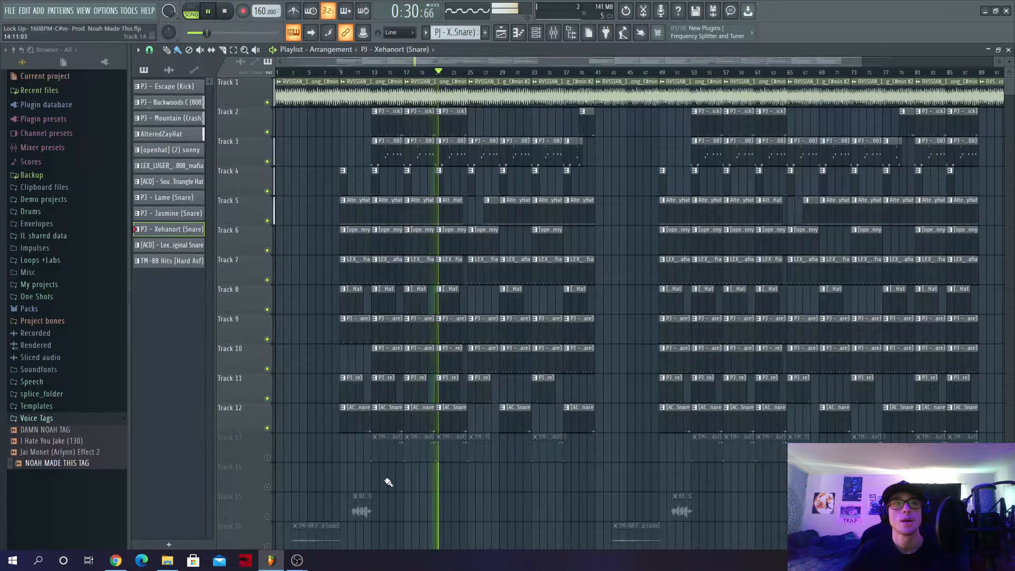
pyautogui.click(268, 458)
pyautogui.click(377, 448)
pyautogui.click(193, 11)
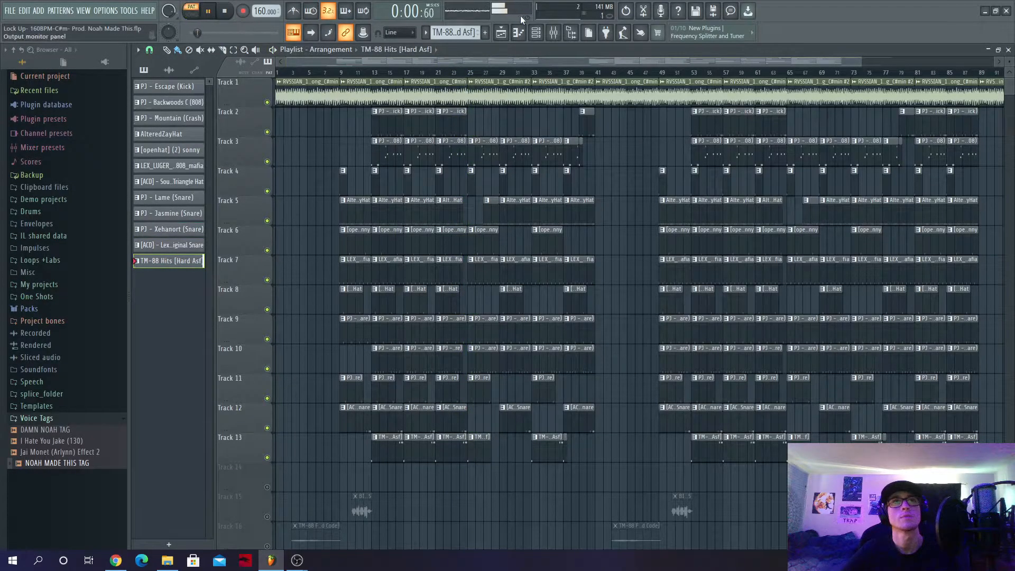
pyautogui.click(537, 34)
pyautogui.rightClick(358, 408)
pyautogui.click(381, 396)
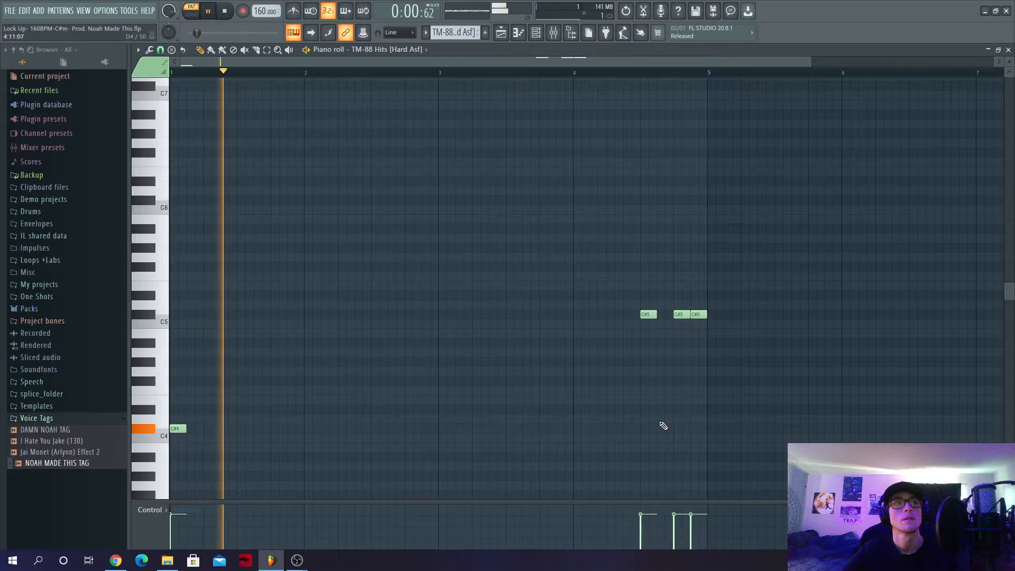
pyautogui.click(501, 32)
# - Switch playback back to song mode and play the arrangement from bar 13 to hear all the drums together
pyautogui.scroll(-1, 480, 367)
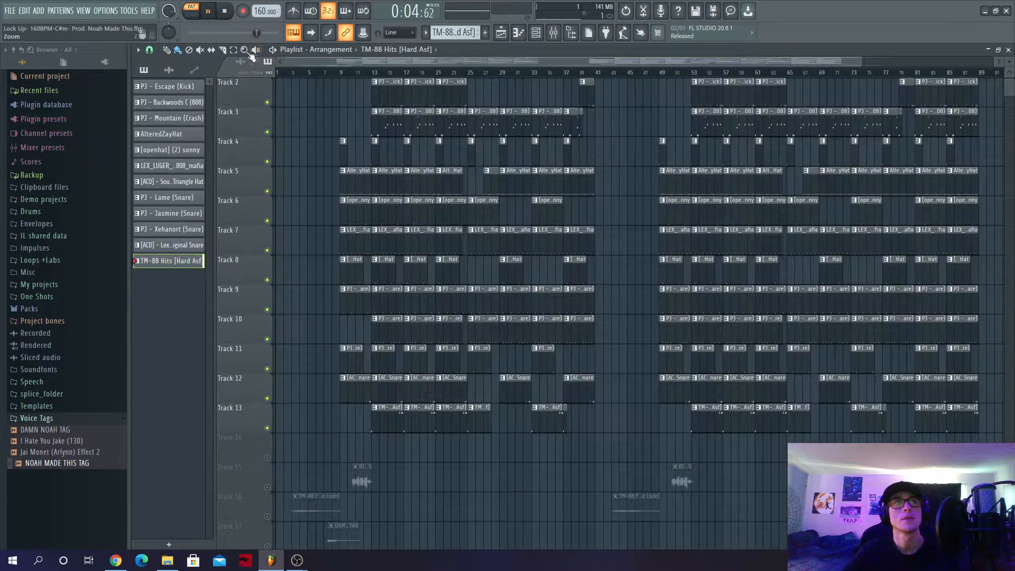
pyautogui.click(191, 15)
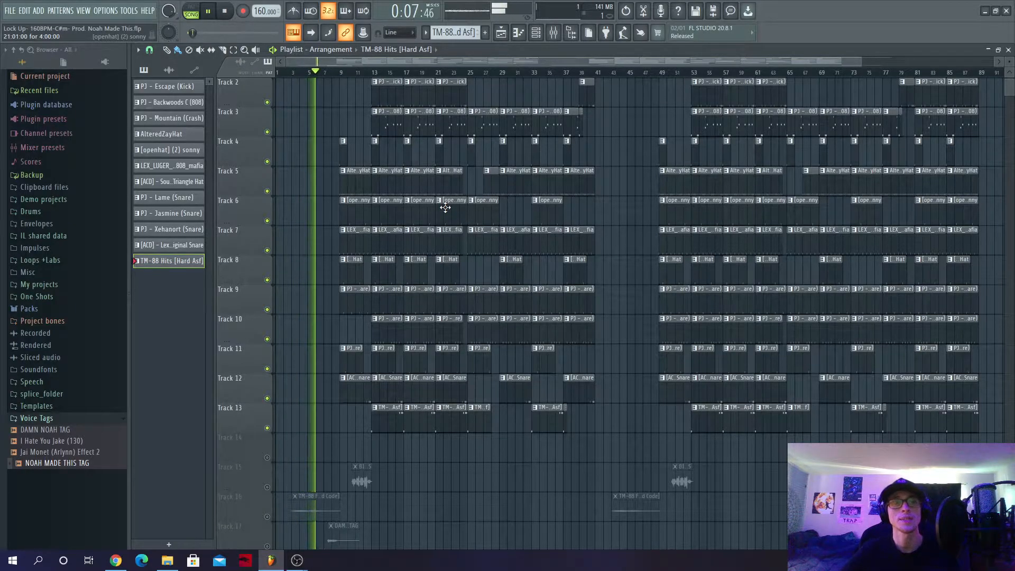
pyautogui.click(371, 74)
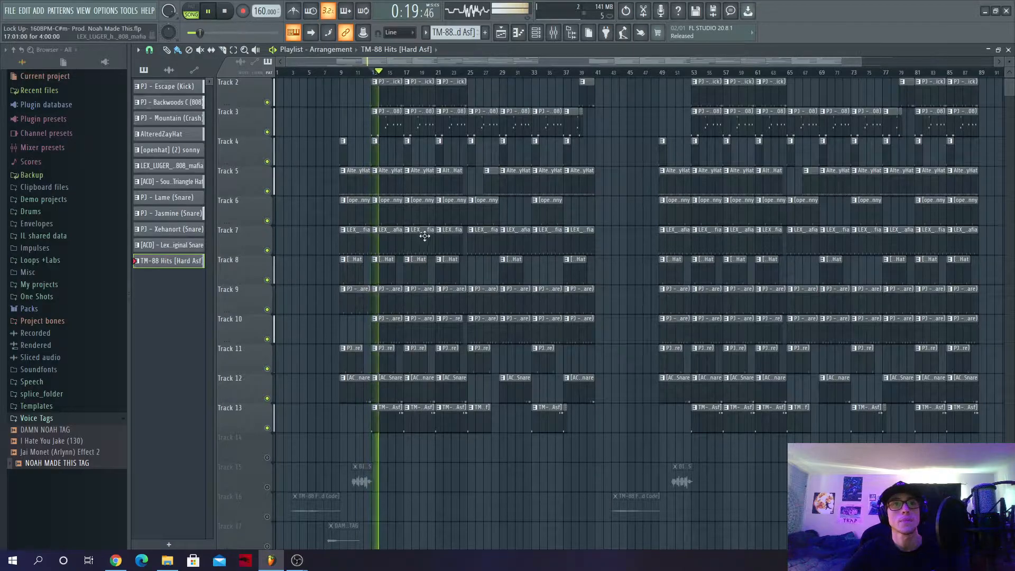
pyautogui.scroll(-1, 409, 454)
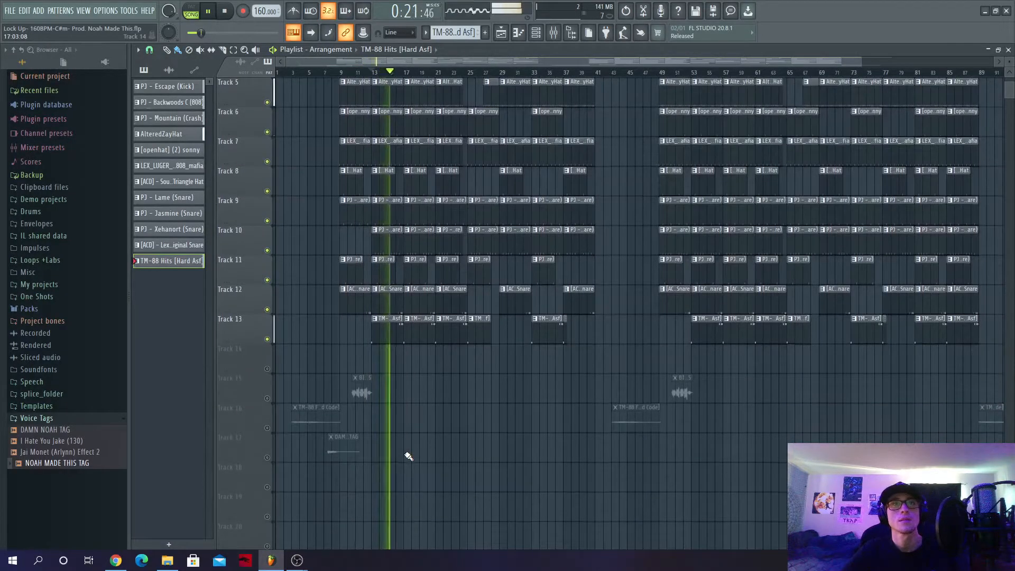
pyautogui.scroll(1, 408, 456)
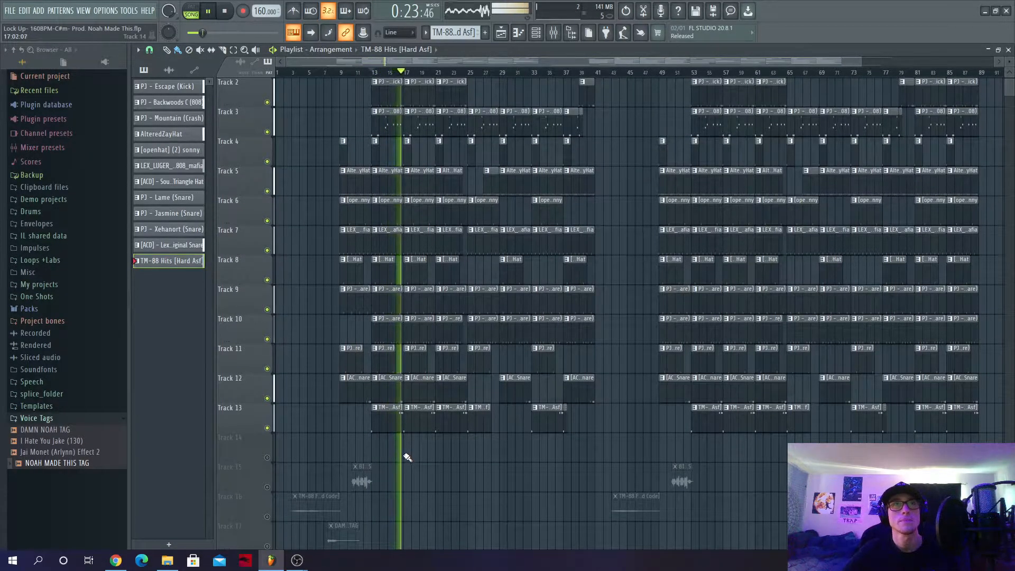
pyautogui.scroll(1, 407, 457)
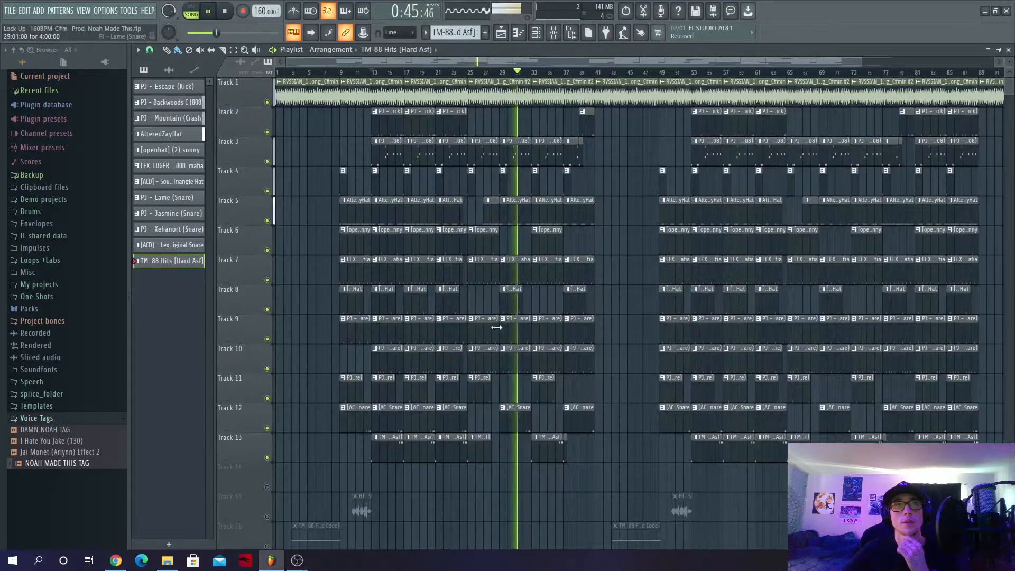
# - Unmute the audio clips on Tracks 15, 16 and 17
pyautogui.scroll(-1, 312, 476)
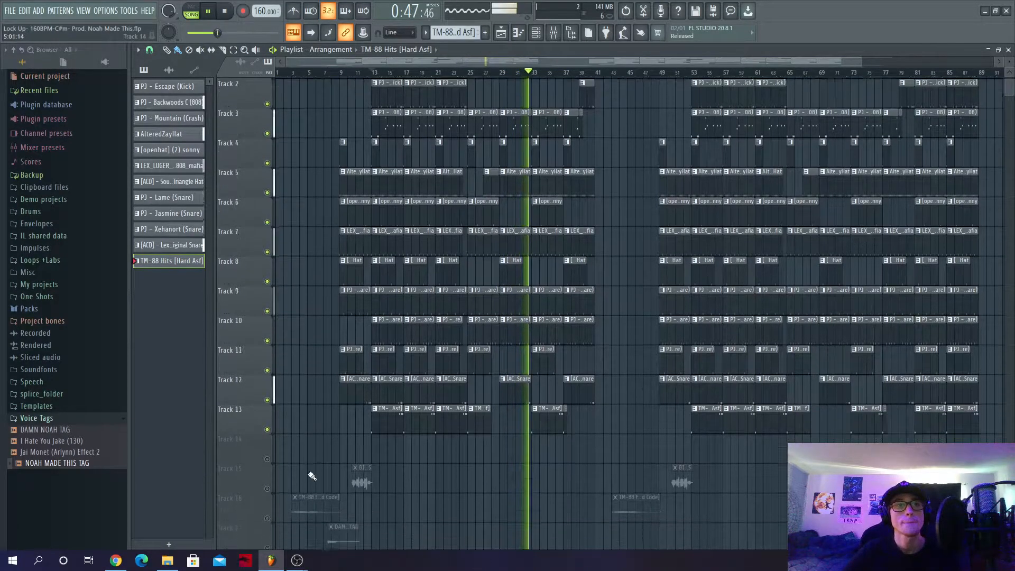
pyautogui.scroll(-1, 312, 476)
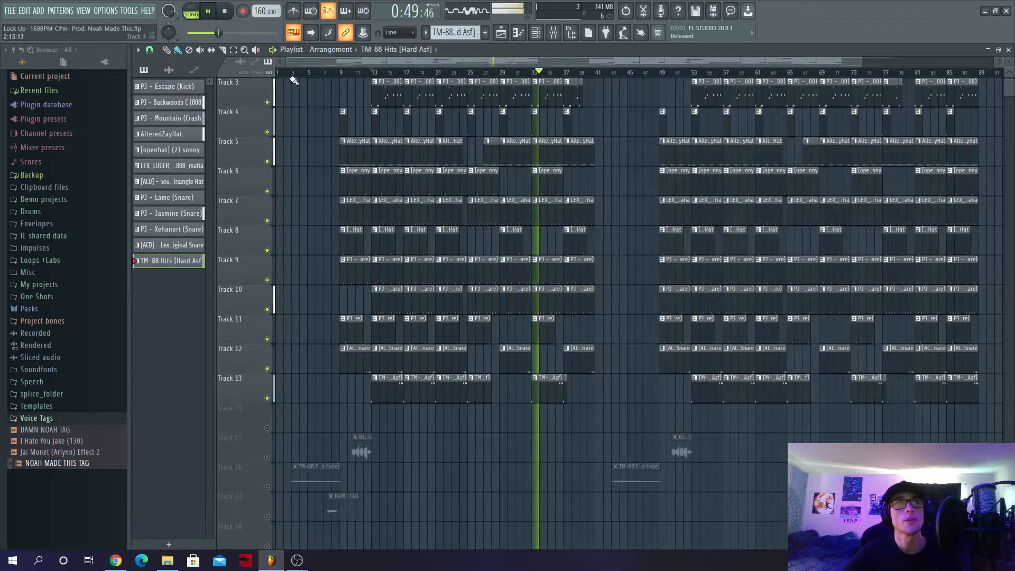
pyautogui.click(267, 487)
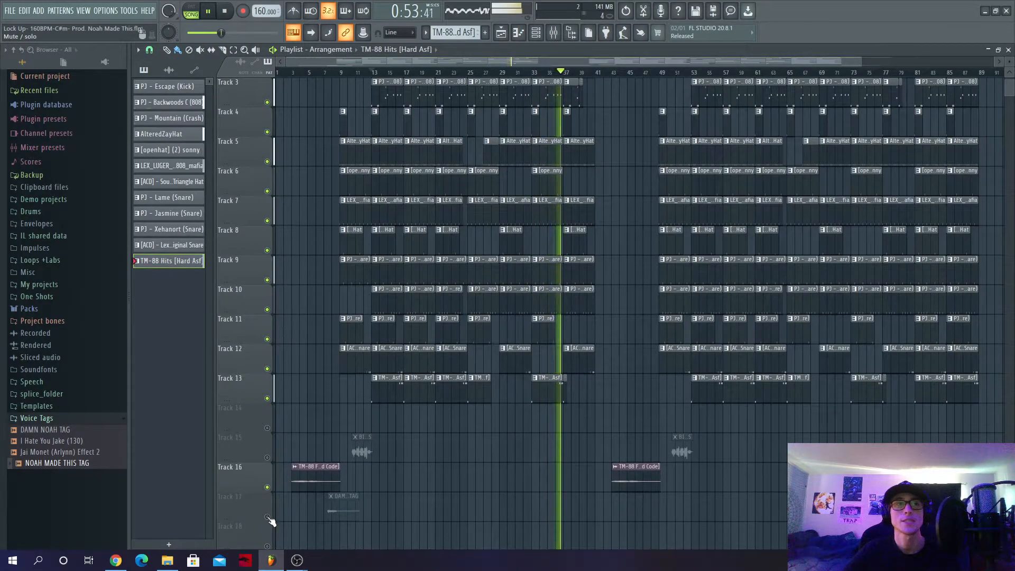
pyautogui.click(267, 516)
pyautogui.click(267, 457)
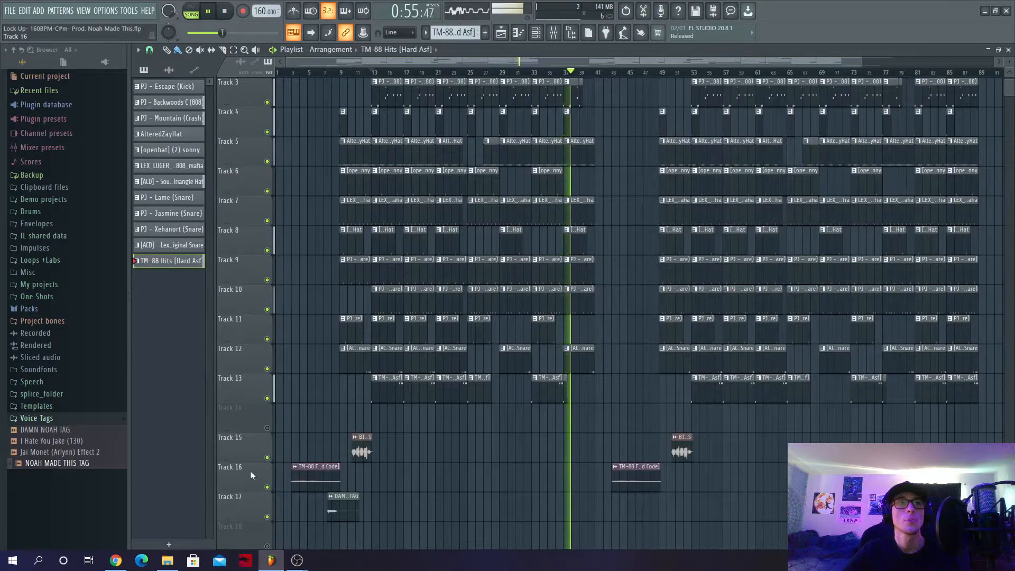
# - Play the arrangement from bar 3 and from about bar 87, with the playlist zoomed out to its full length
pyautogui.click(291, 75)
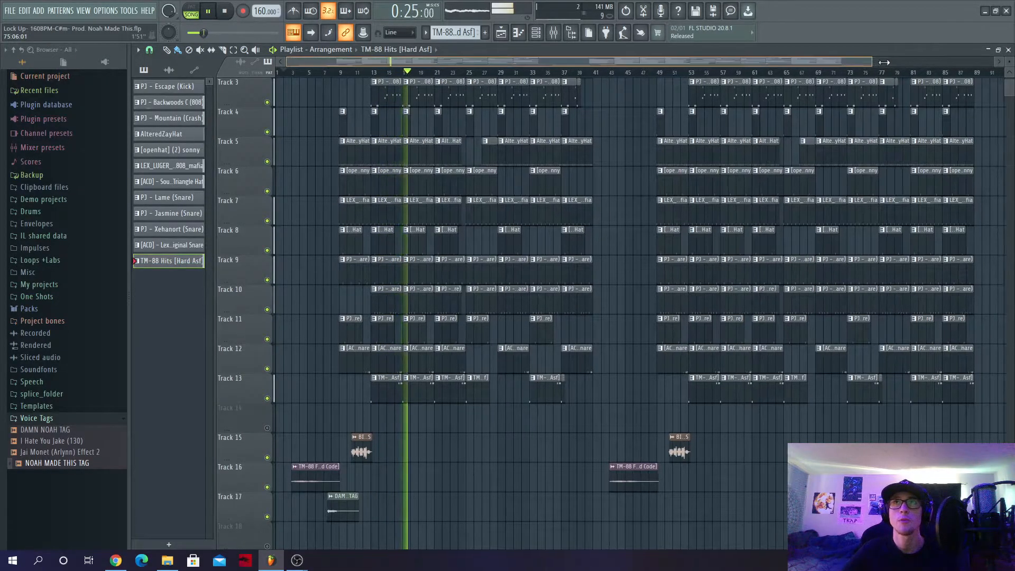
pyautogui.moveTo(864, 62); pyautogui.dragTo(939, 62)
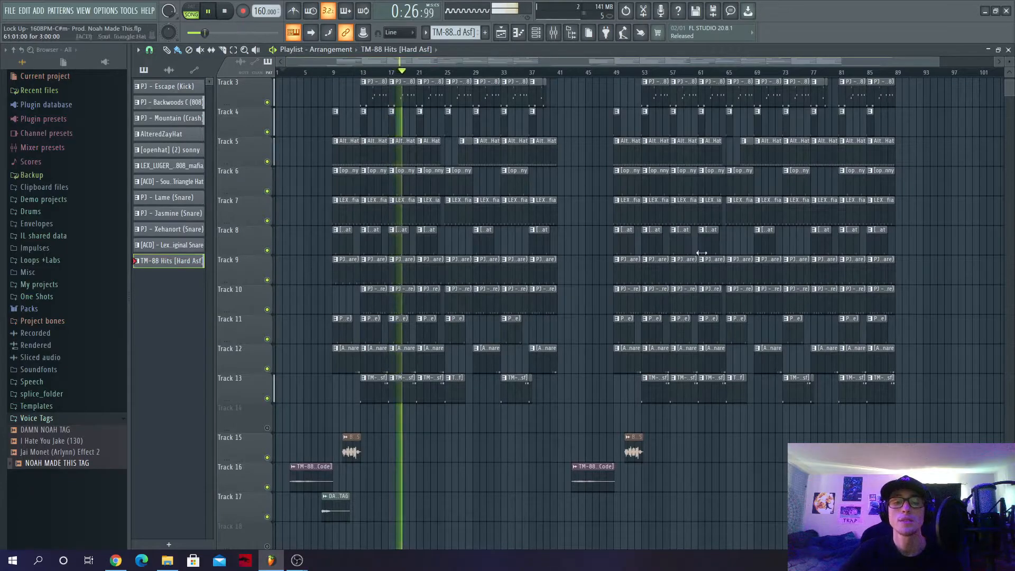
pyautogui.scroll(2, 640, 86)
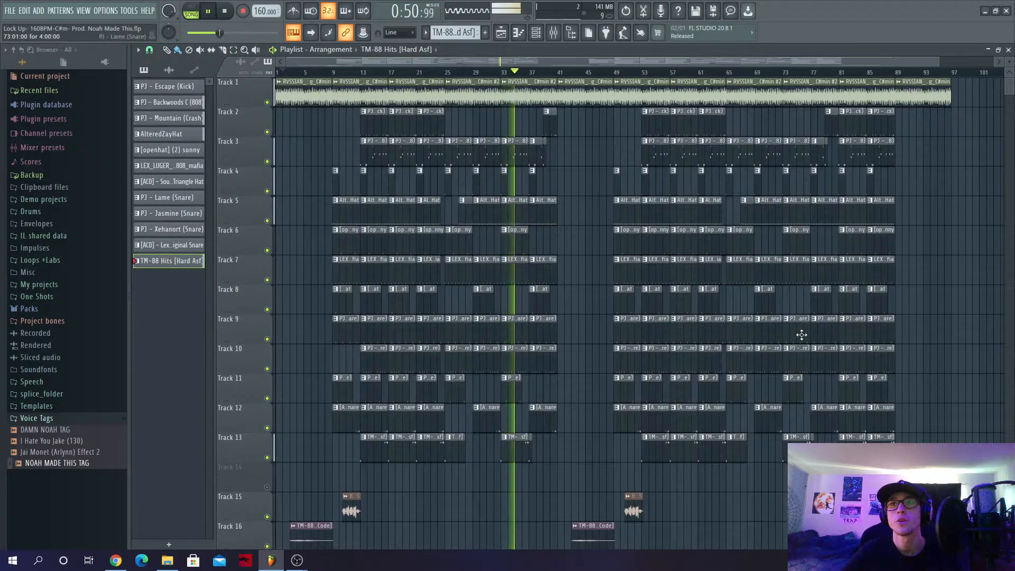
pyautogui.scroll(-1, 802, 333)
pyautogui.click(884, 73)
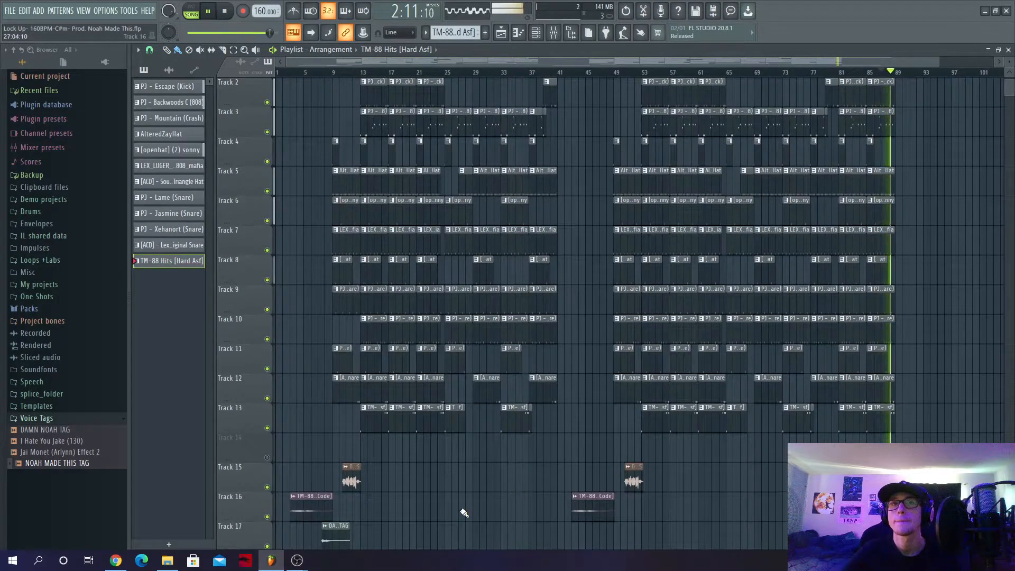
pyautogui.scroll(1, 646, 512)
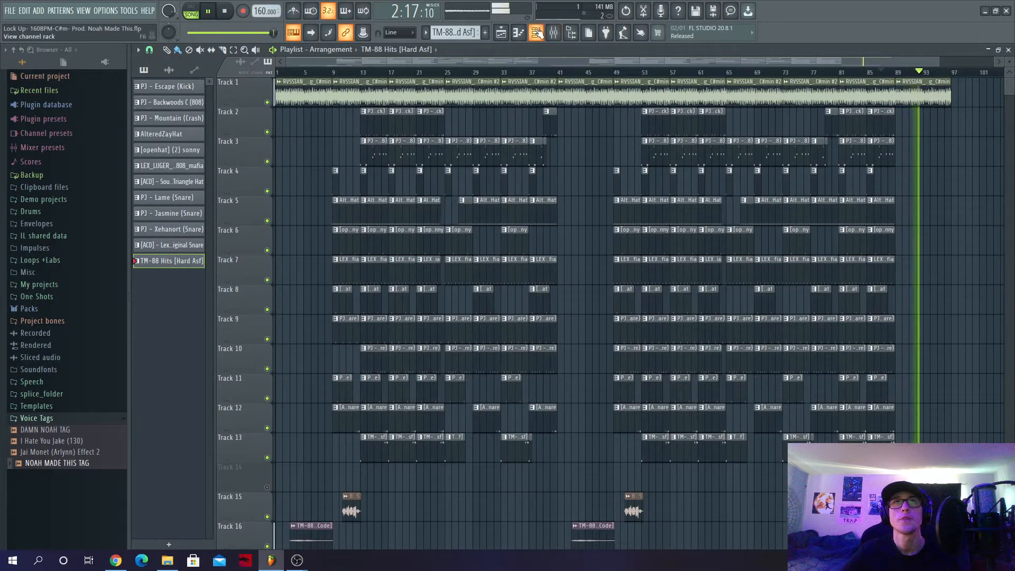
# - View all the channels in the channel rack and the track levels in the mixer, and return to the playlist
pyautogui.click(537, 33)
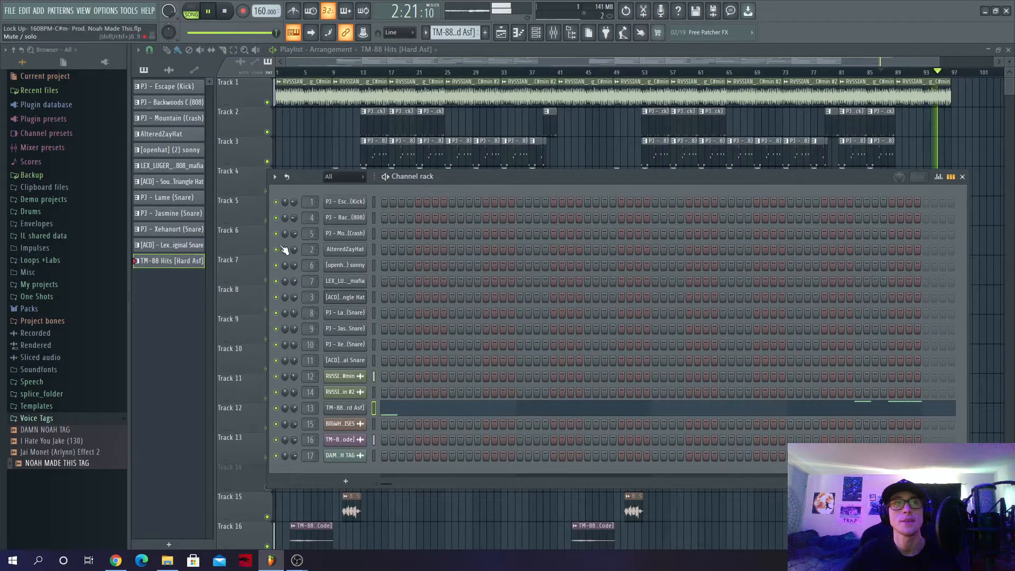
pyautogui.click(554, 35)
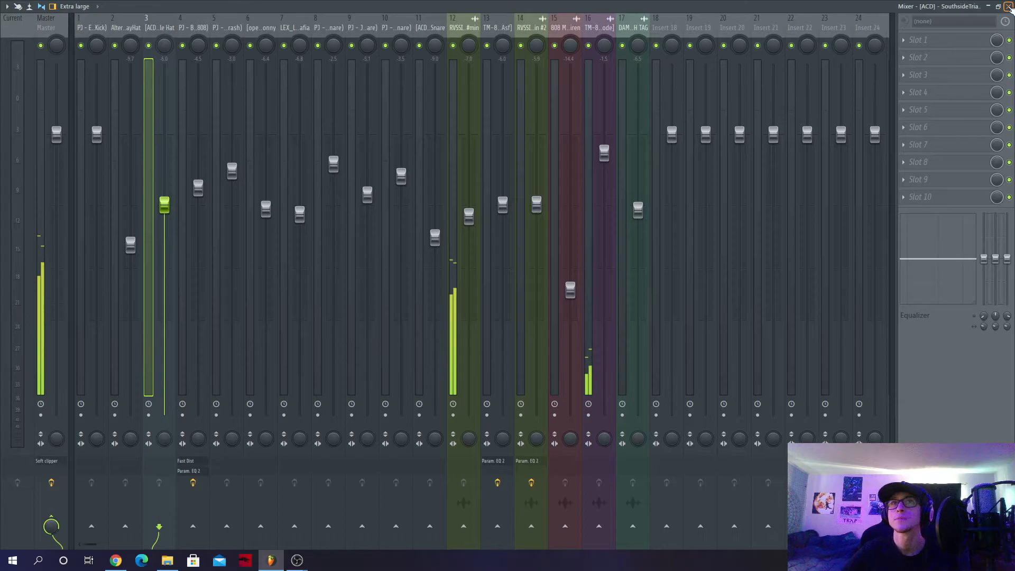
pyautogui.click(1009, 6)
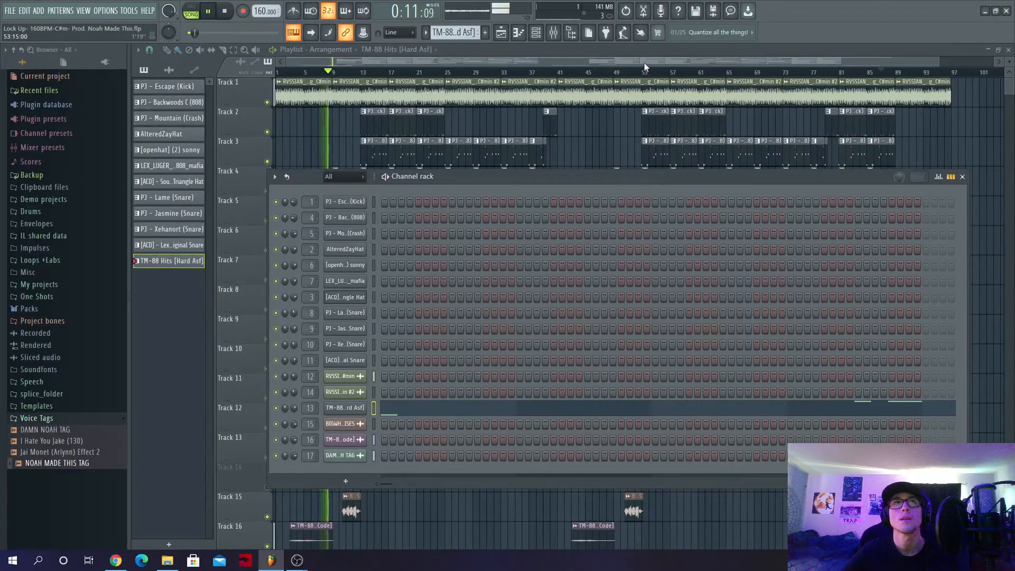
pyautogui.press('F6')
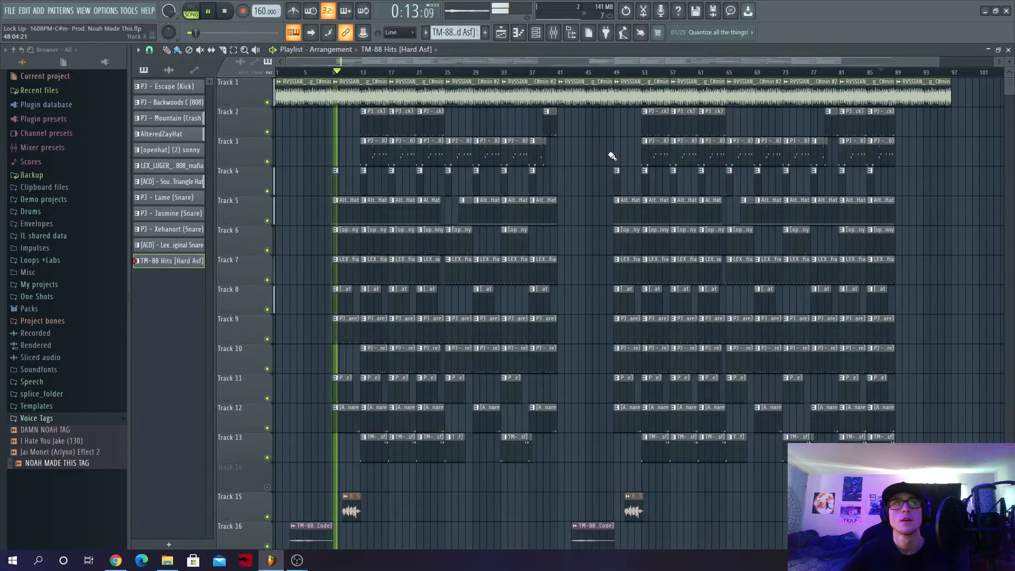